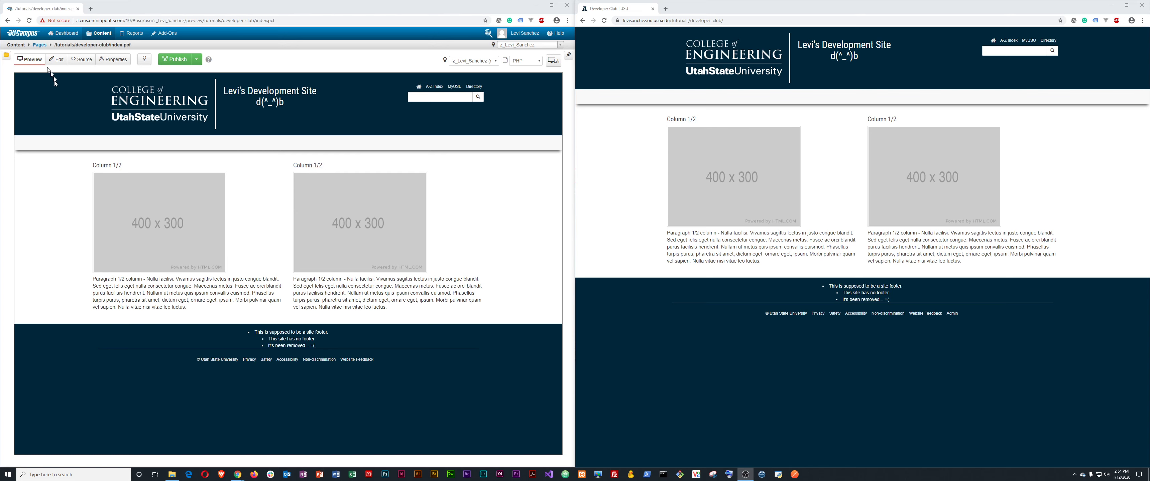
Step: Open the index.pcf page from the developer-club folder for editing
left_click(39, 45)
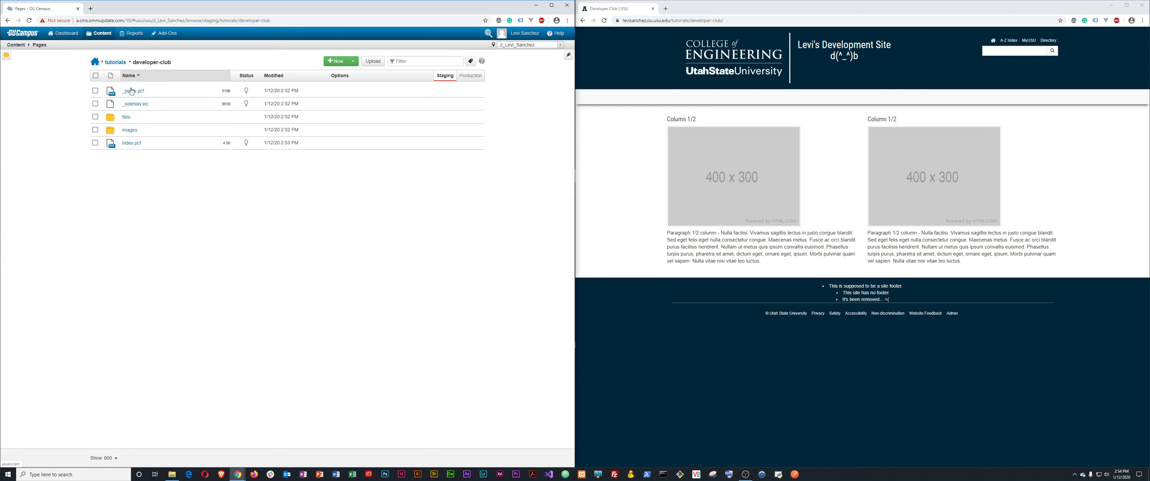
left_click(126, 119)
left_click(153, 63)
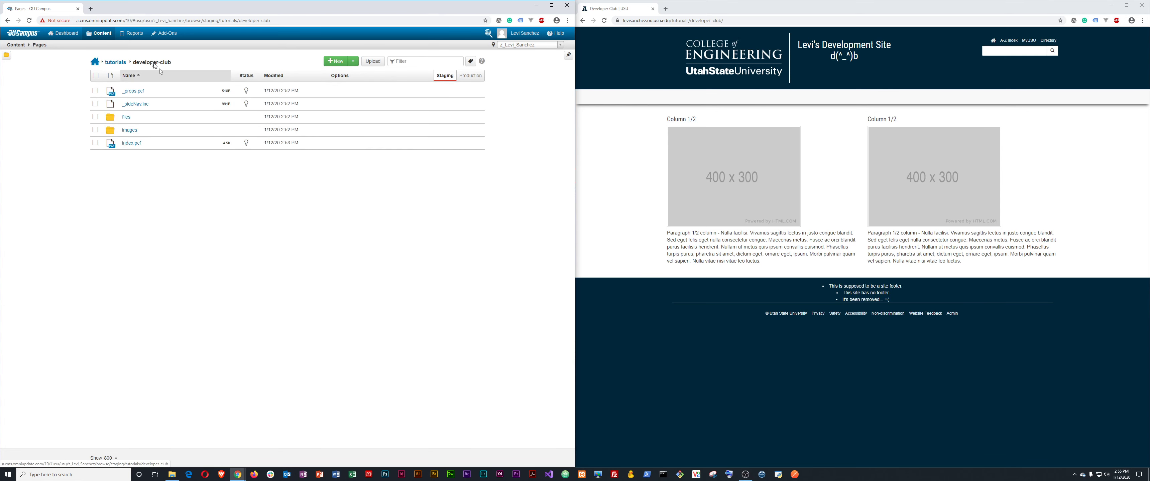
left_click(132, 143)
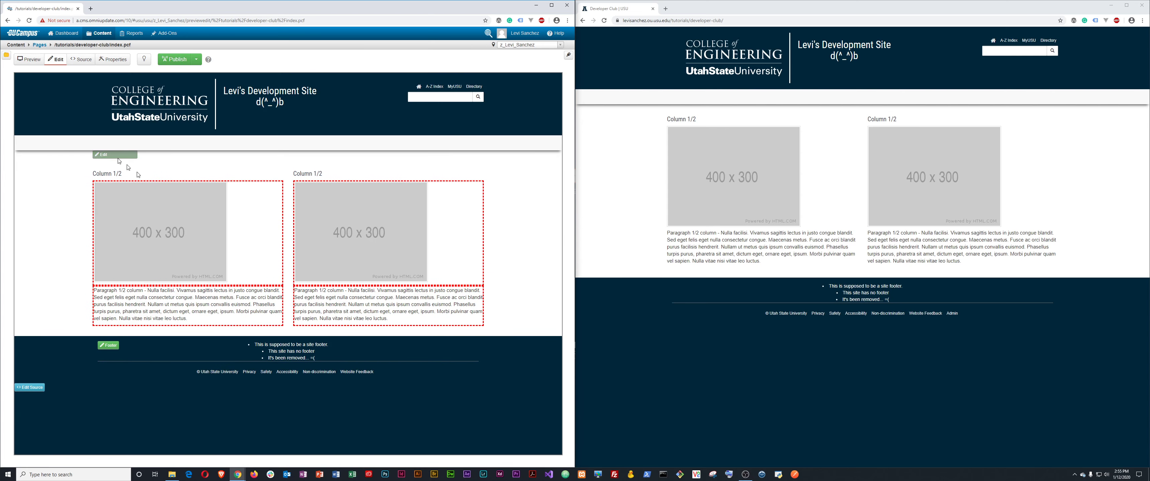
Step: Delete all the source code in the index page's main content region and save the page
left_click(117, 155)
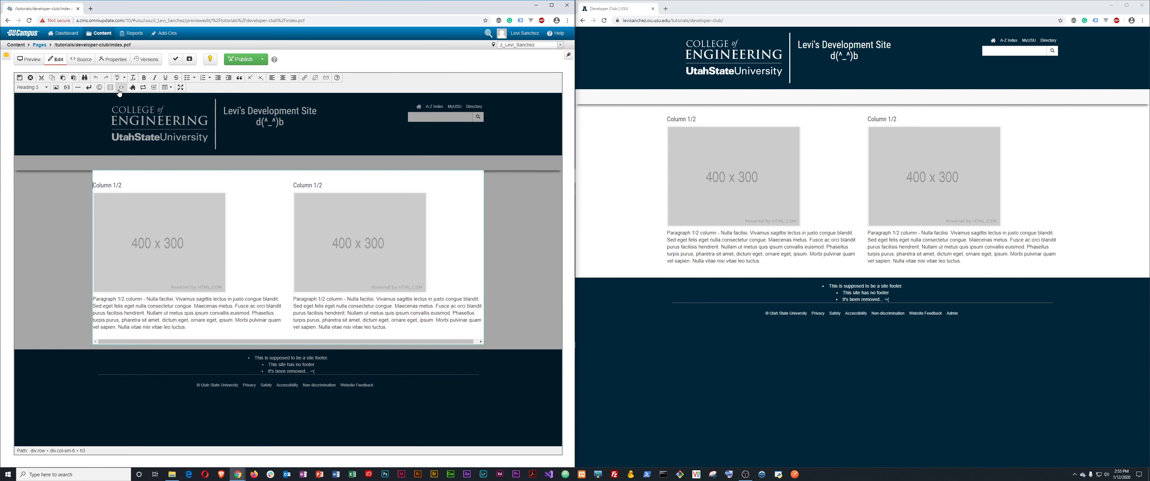
left_click(120, 89)
key("ctrl+a")
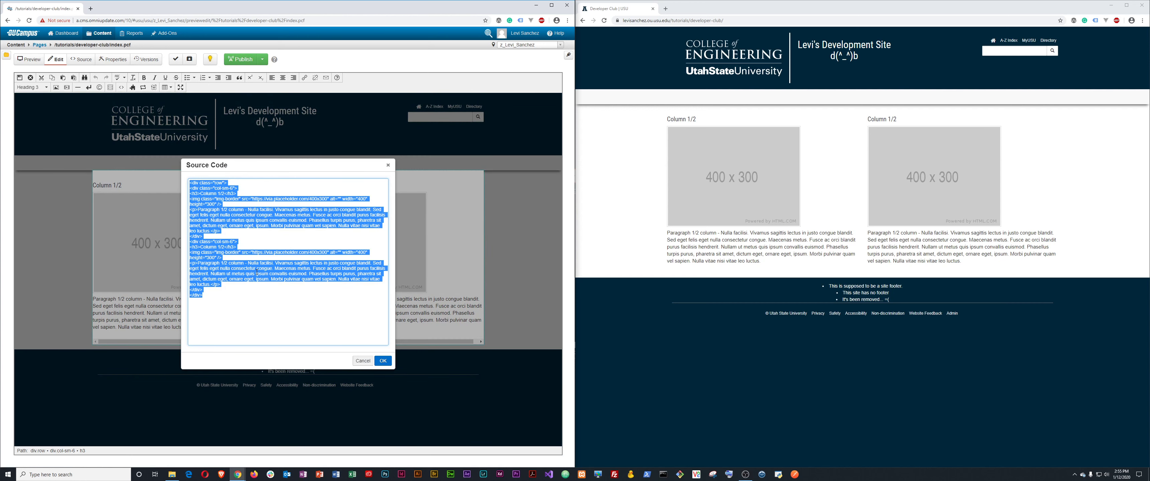
key("Delete")
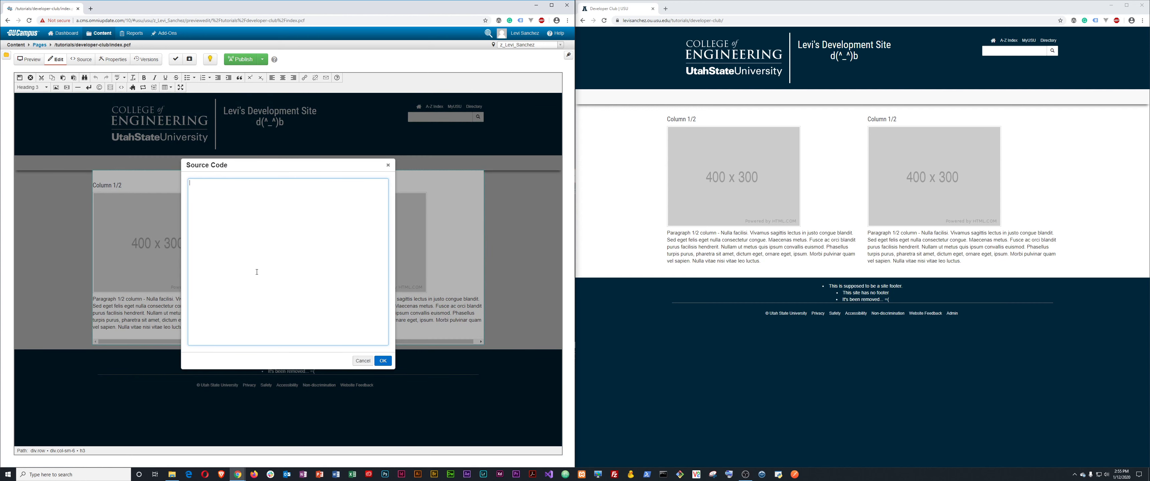
left_click(382, 360)
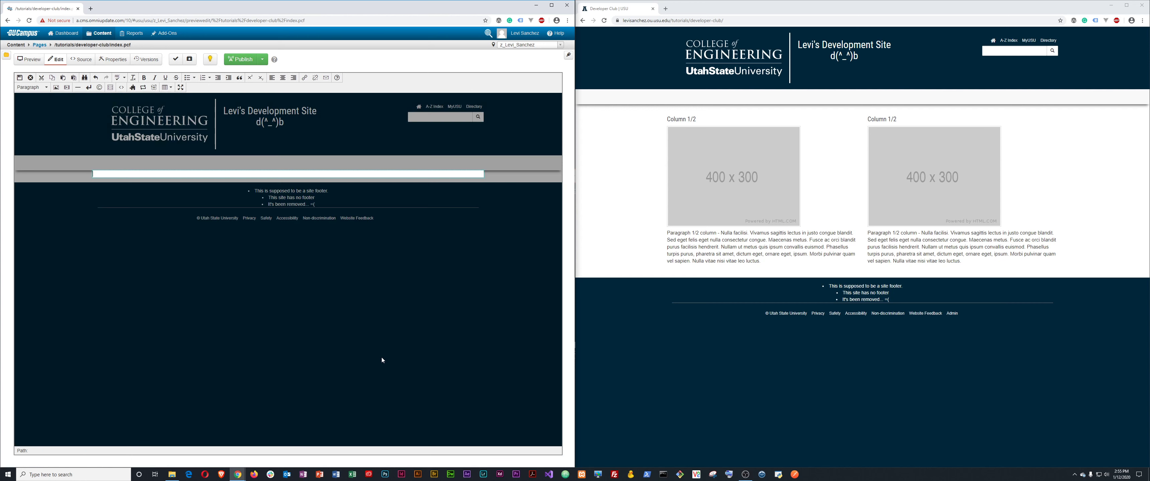
left_click(20, 80)
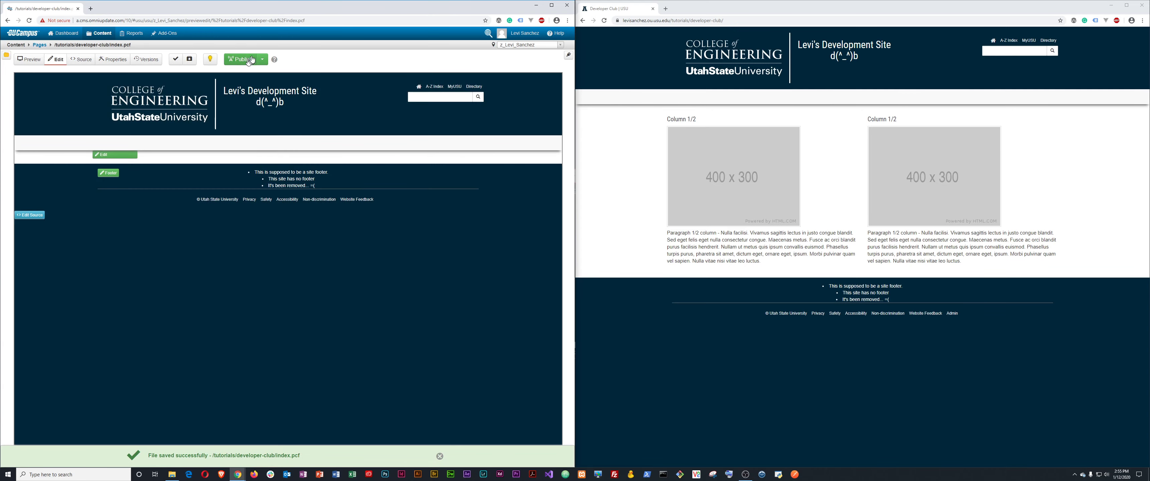
Step: Publish the emptied index page and reload the live Developer Club page
left_click(252, 60)
left_click(371, 235)
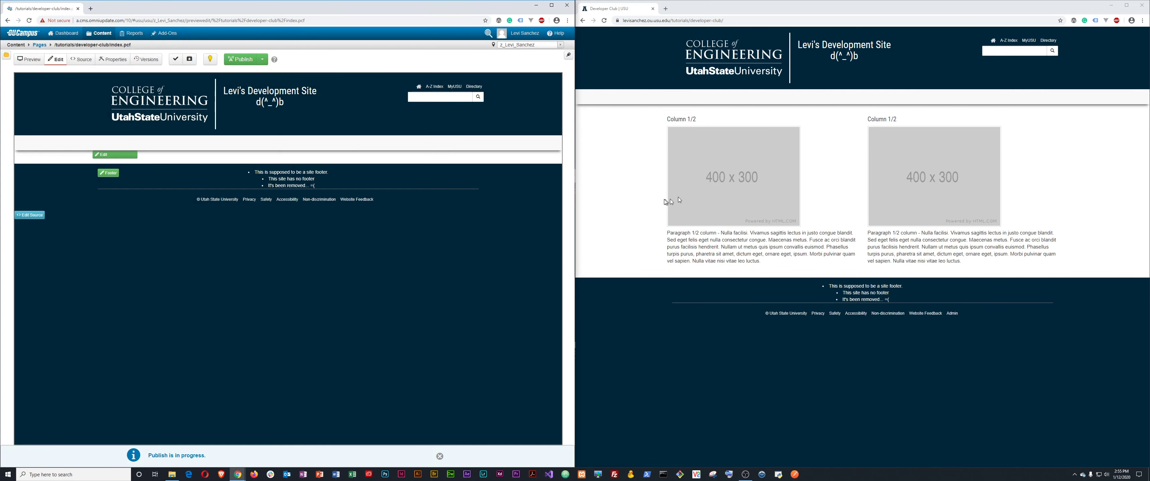
left_click(630, 203)
key("F5")
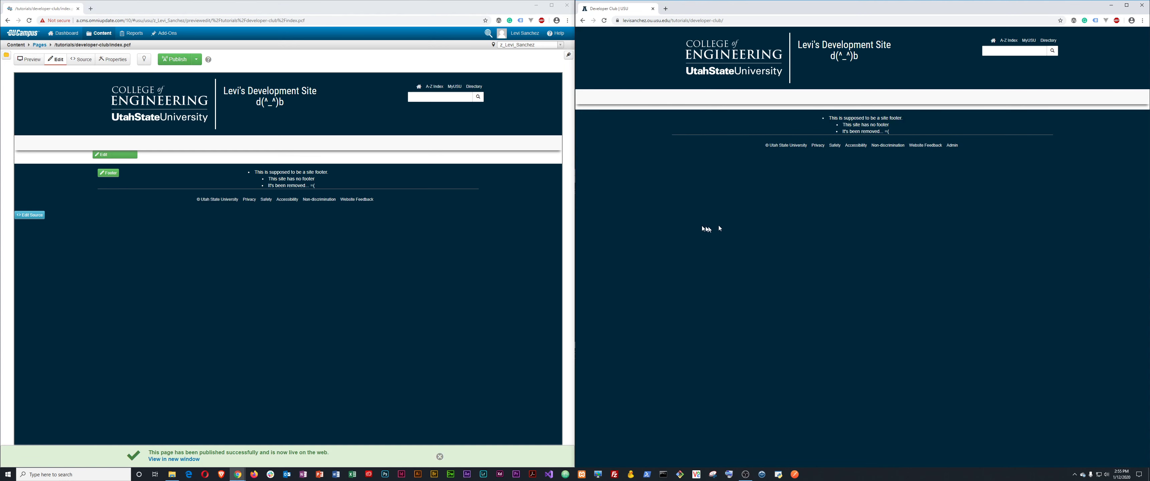
Step: Create a page titled "directory" with the filename "directory" in the developer-club folder and publish it
left_click(40, 46)
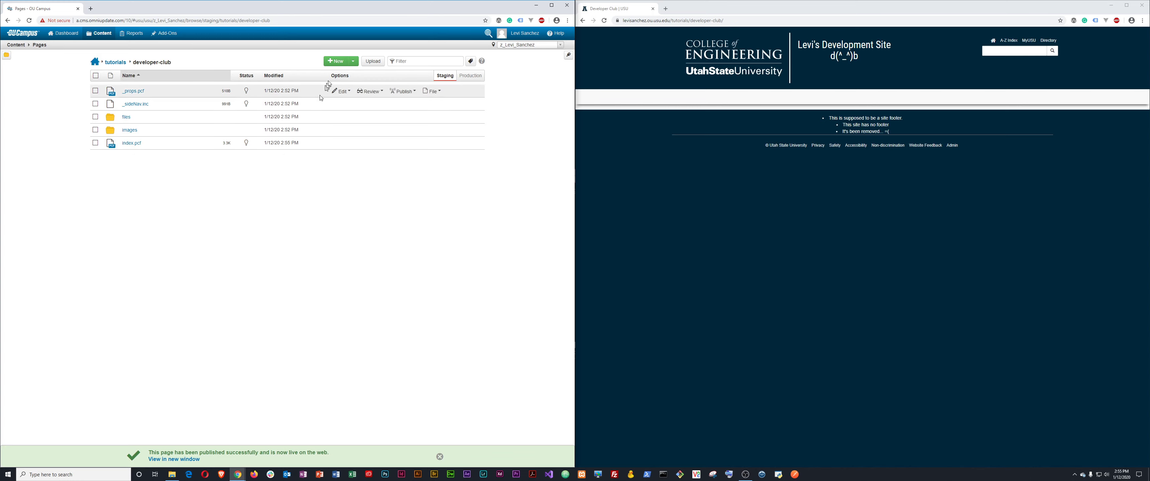
left_click(335, 62)
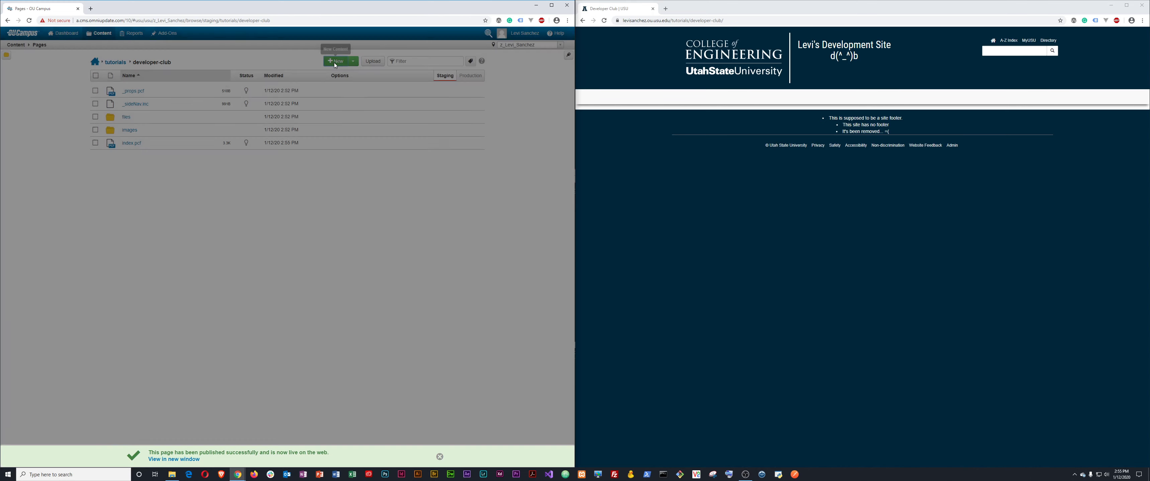
left_click(178, 107)
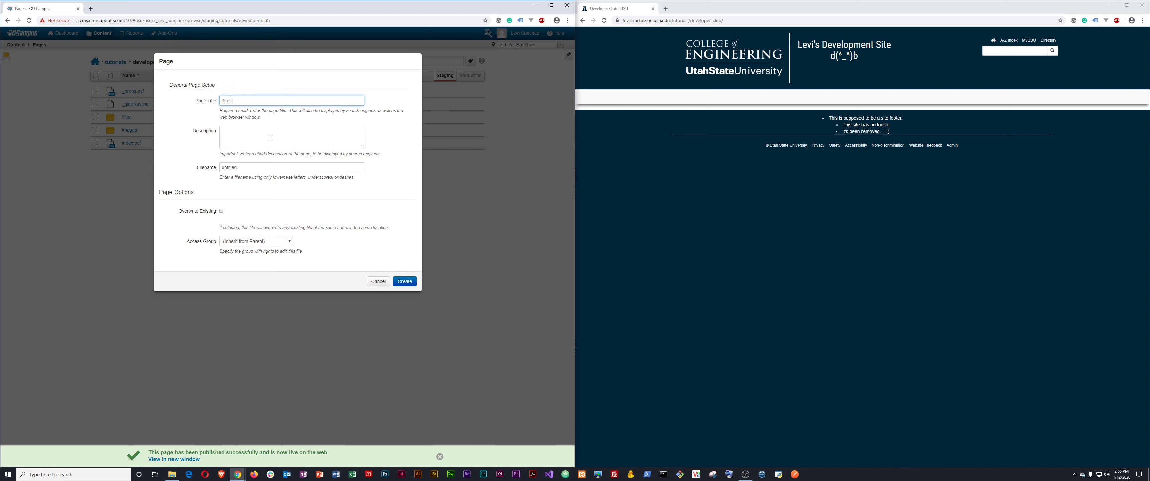
key("Tab")
key("Tab")
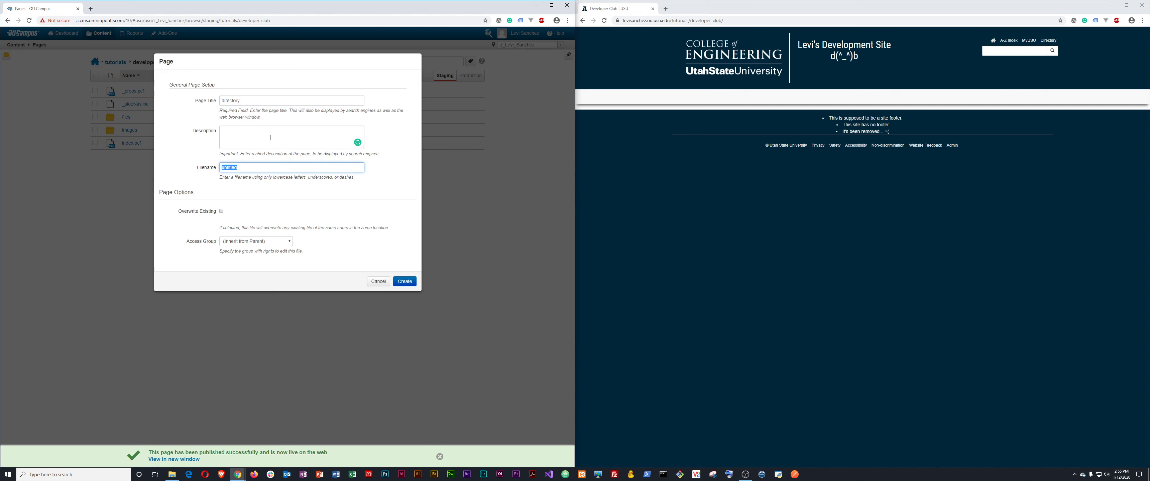
type("directory")
key("Return")
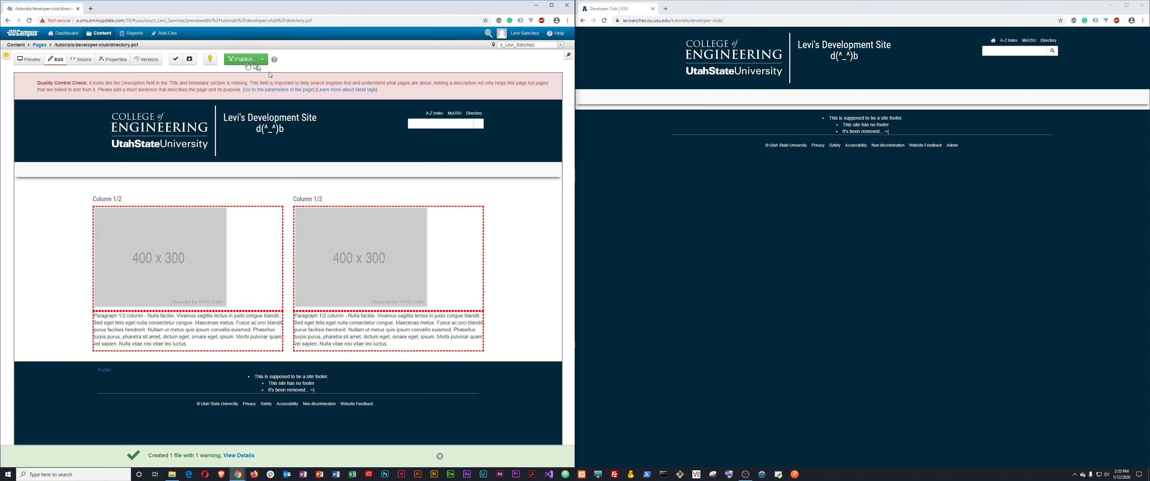
left_click(232, 65)
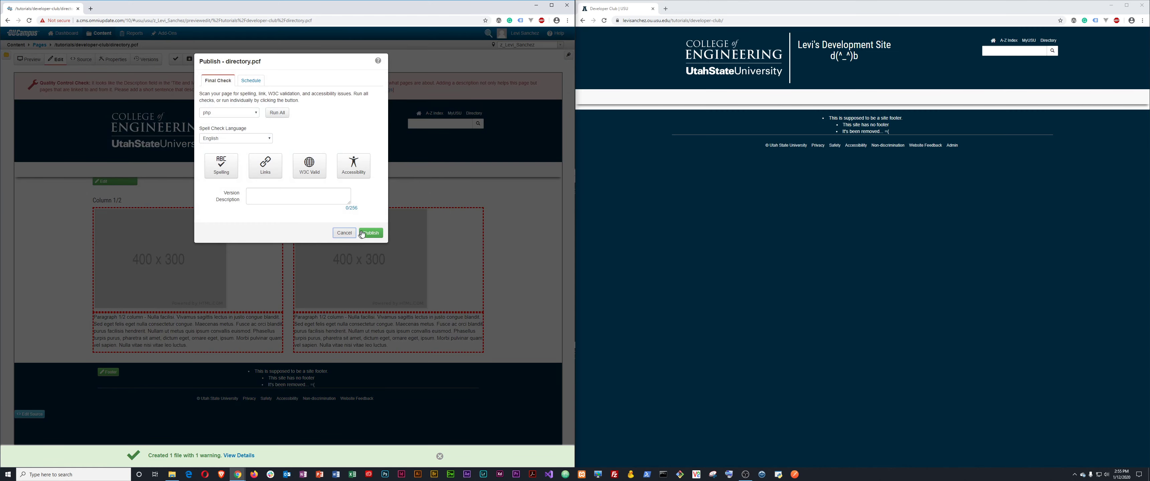
left_click(371, 232)
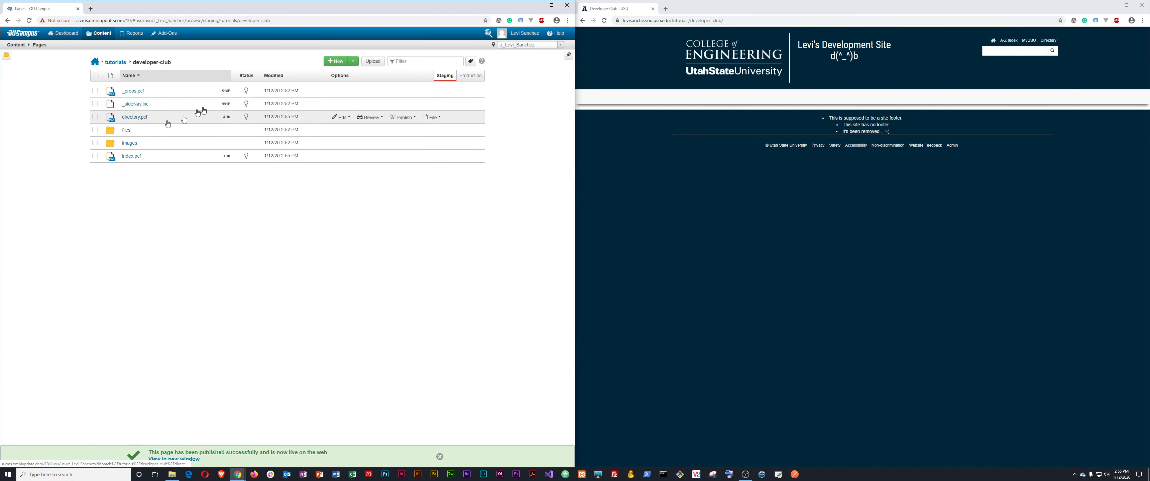
Step: Create a page with the filename "contact-us" and no title in the developer-club folder, and publish it
left_click(335, 61)
left_click(191, 108)
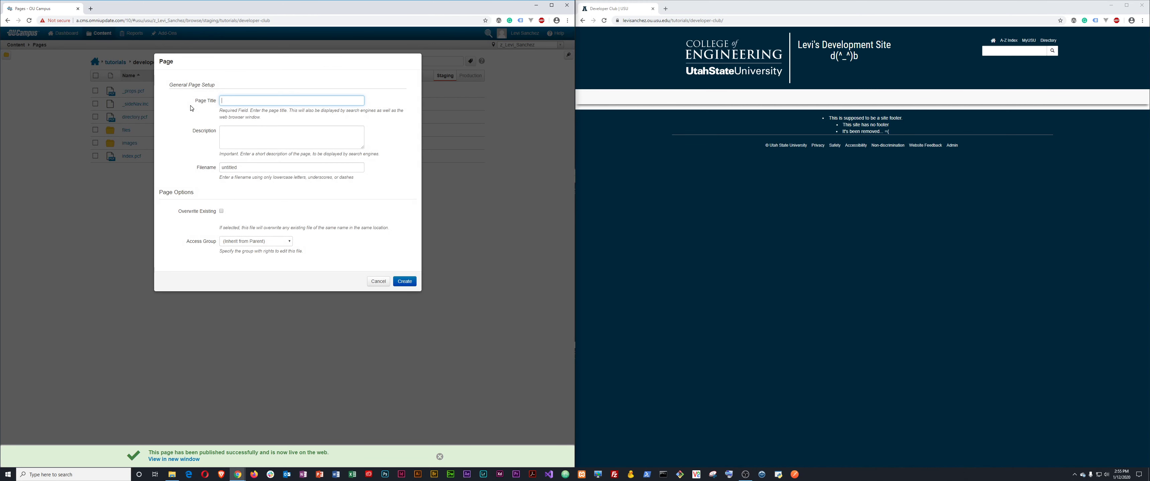
key("Tab")
key("Tab")
type("co")
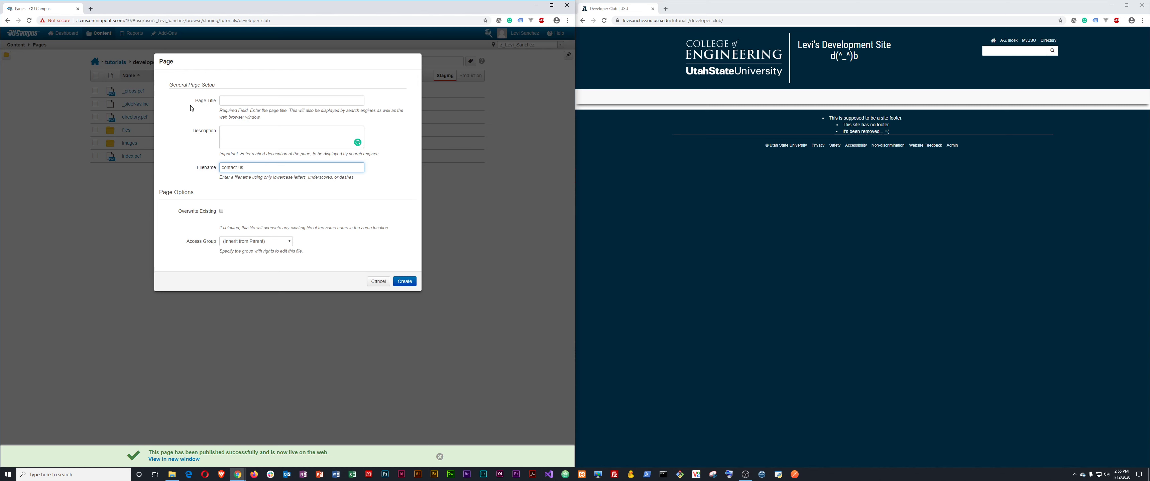
left_click(403, 282)
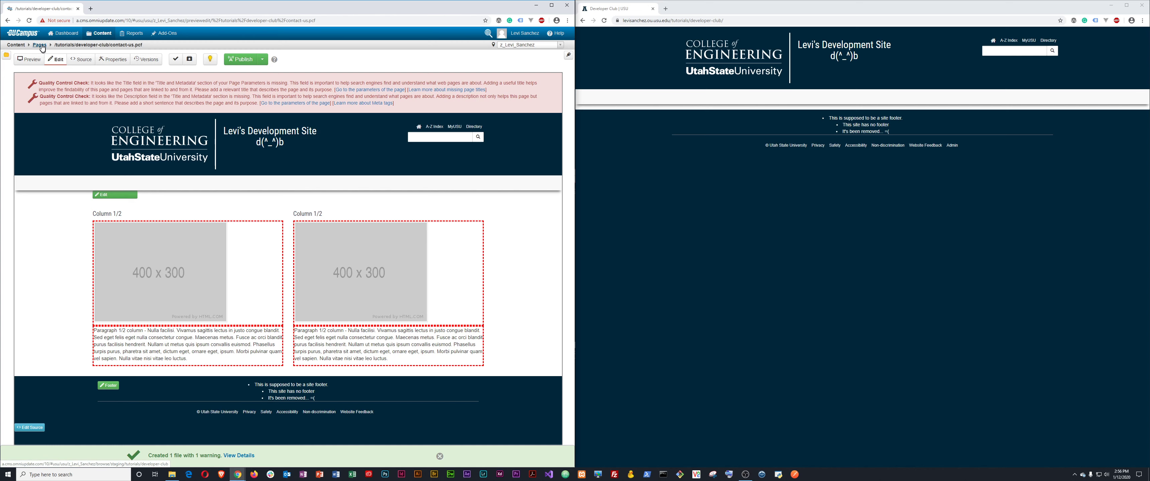
left_click(239, 60)
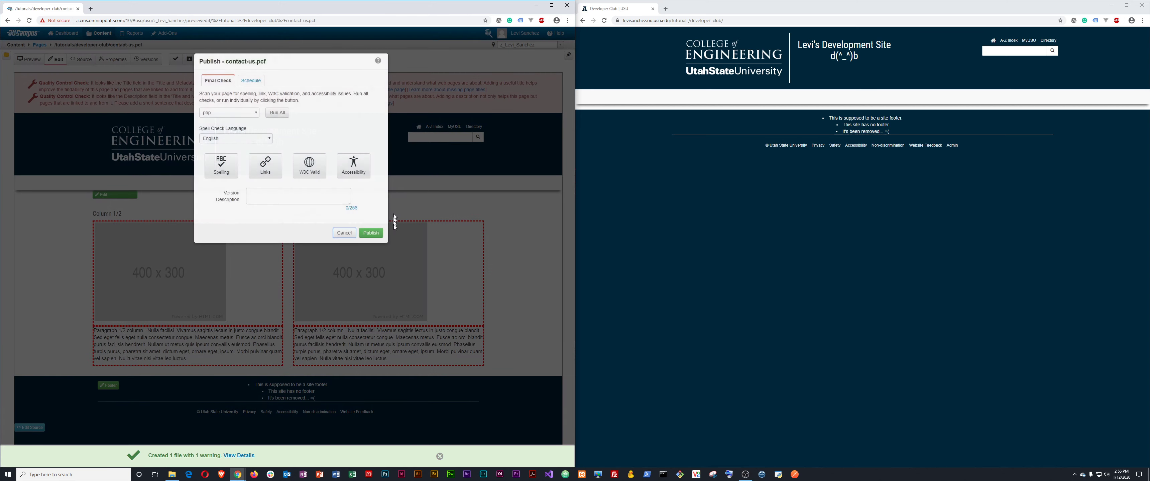
left_click(370, 233)
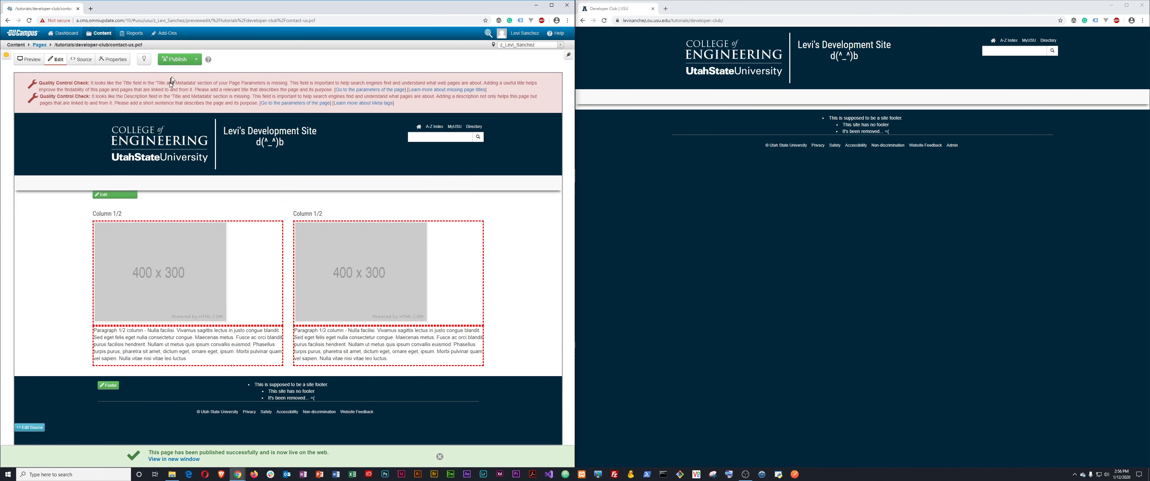
Step: Return to the developer-club folder and open _sideNav.inc for editing
left_click(32, 45)
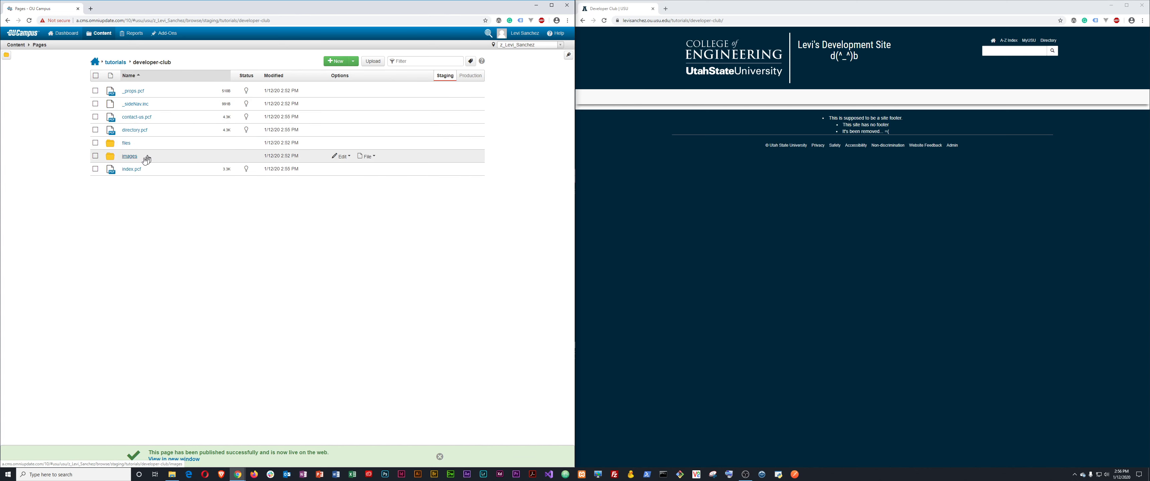
left_click(131, 169)
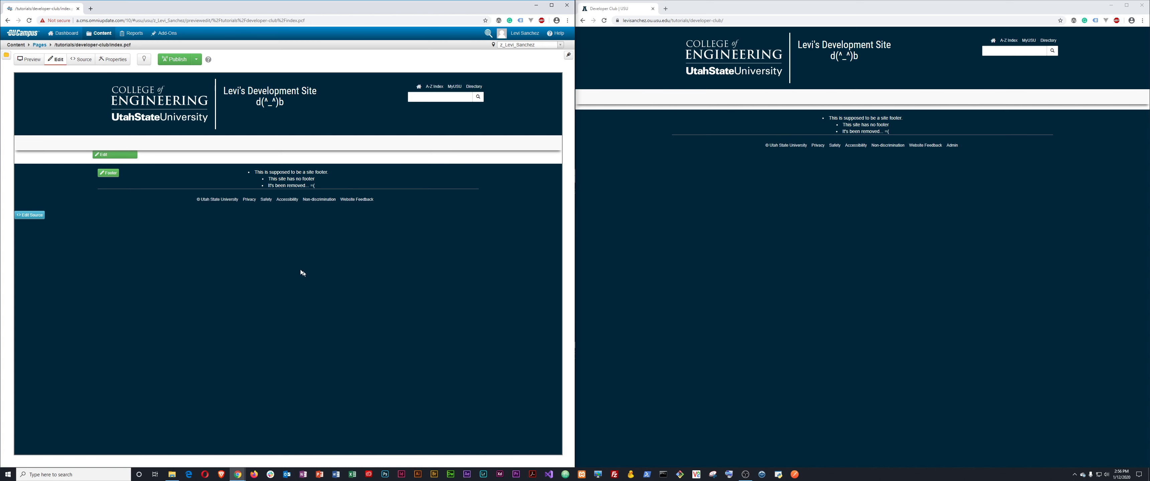
left_click(39, 45)
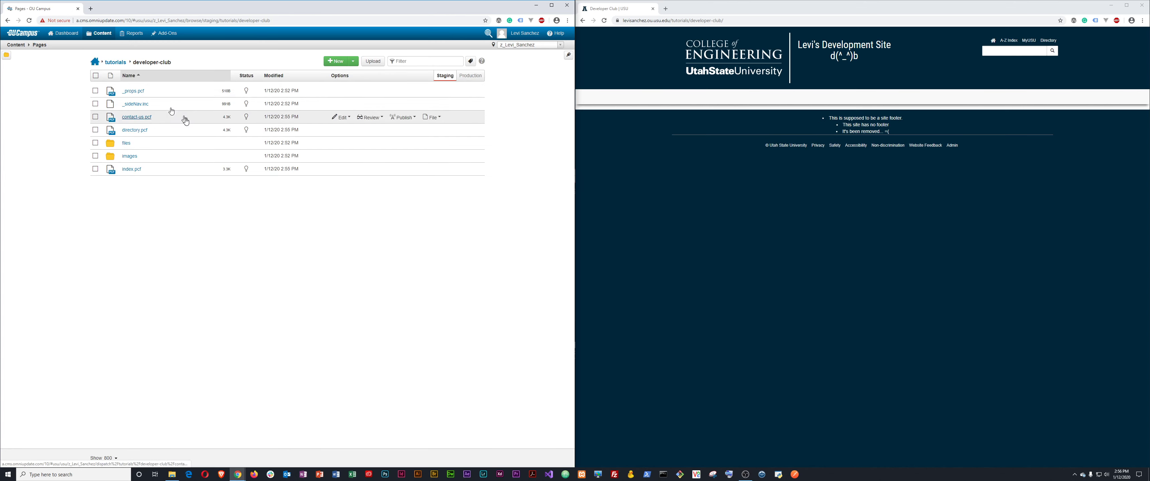
left_click(131, 106)
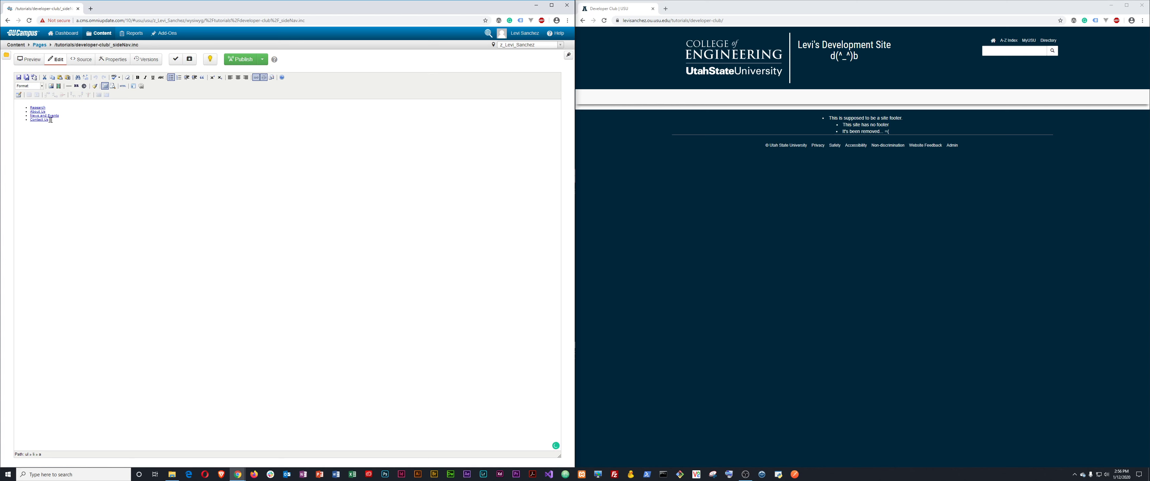
Step: Remove the Research item from the side navigation list and add a Directory item below About Us
key("ctrl+a")
left_click(58, 123)
left_click(66, 116)
key("shift+Home")
key("Delete")
key("Delete")
key("Return")
Step: Remove the existing hyperlinks from the side navigation list items
left_click(38, 108)
left_click(263, 79)
left_click(44, 114)
left_click(255, 79)
left_click(32, 120)
left_click(264, 78)
Step: Link the Contact us item to contact-us.pcf in the developer-club folder
left_click_drag(51, 120, 38, 121)
right_click(35, 120)
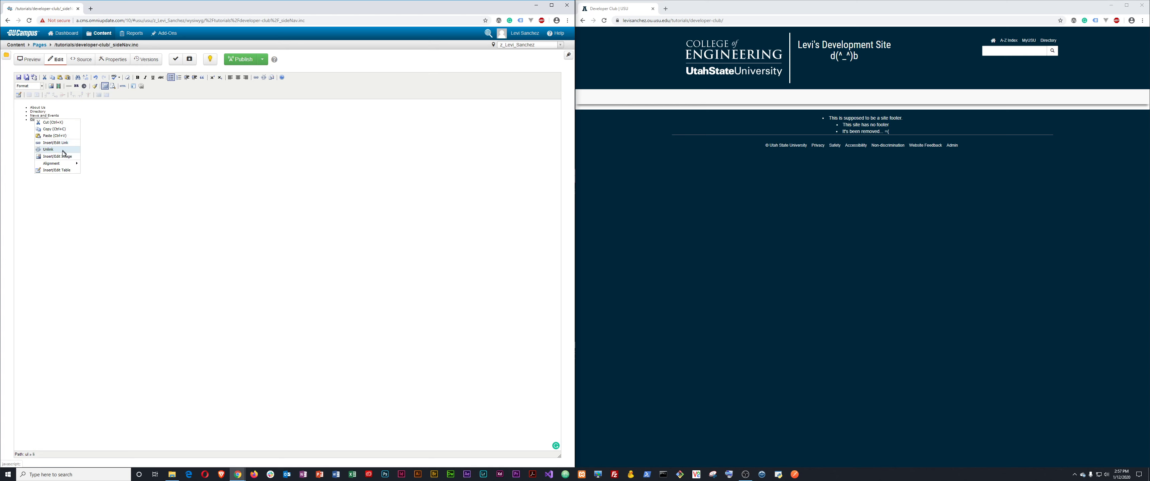
left_click(256, 79)
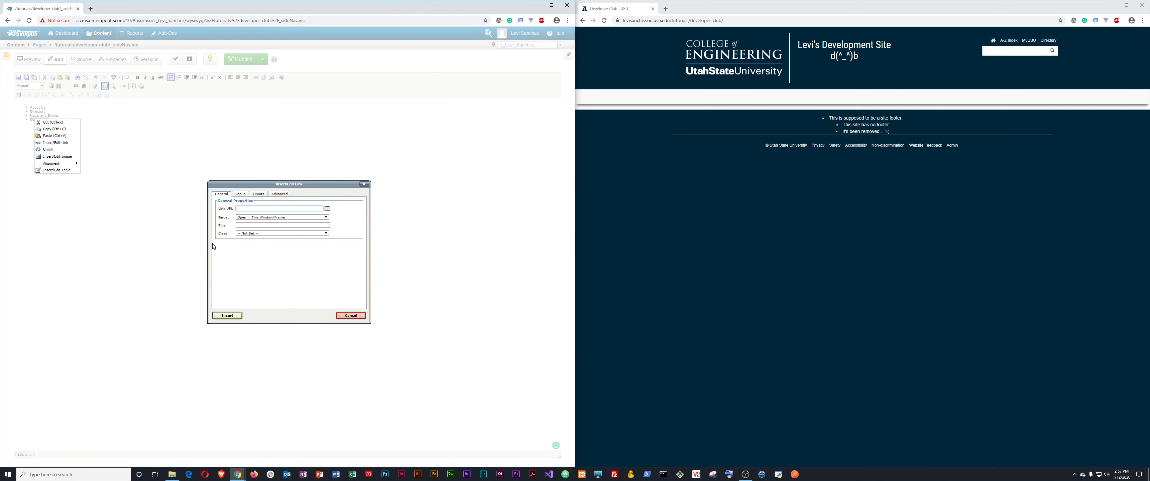
left_click(327, 210)
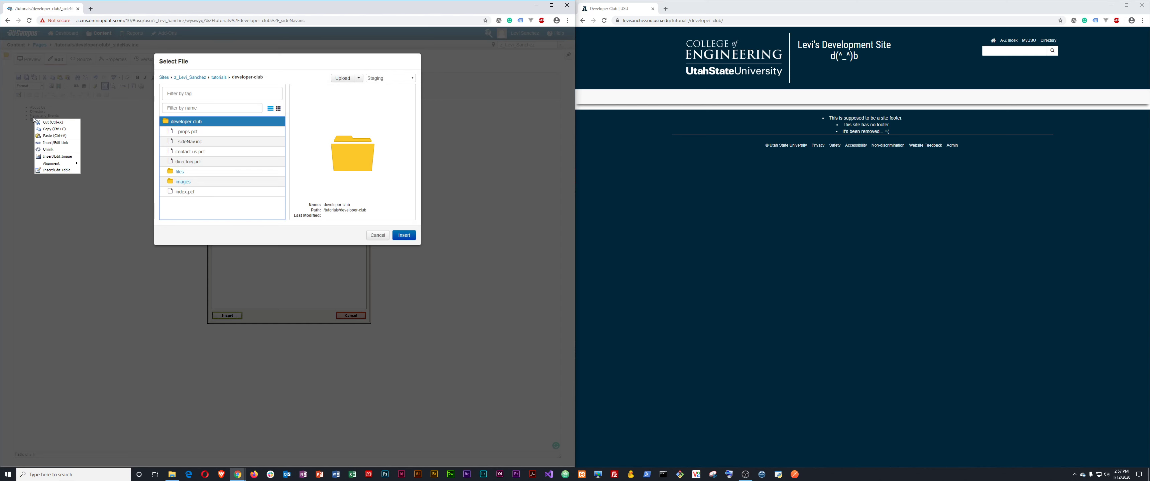
left_click(177, 153)
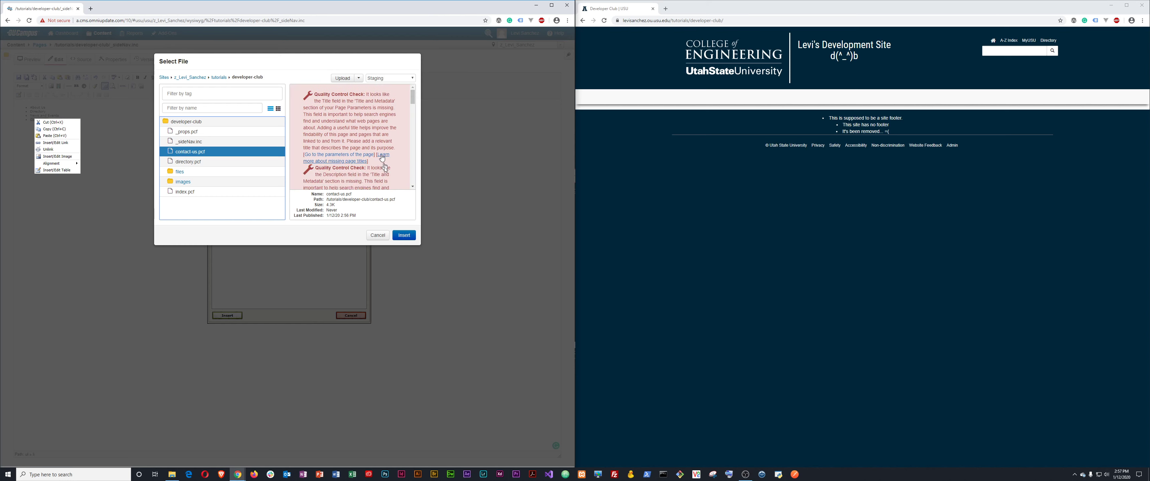
scroll(380, 155, "down", 5)
scroll(368, 123, "up", 5)
left_click(404, 236)
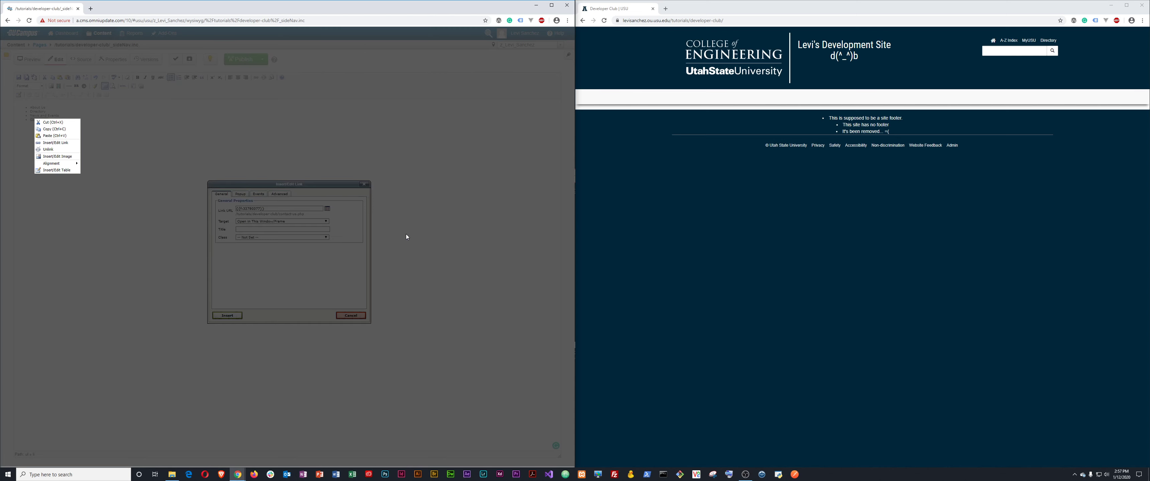
left_click(227, 315)
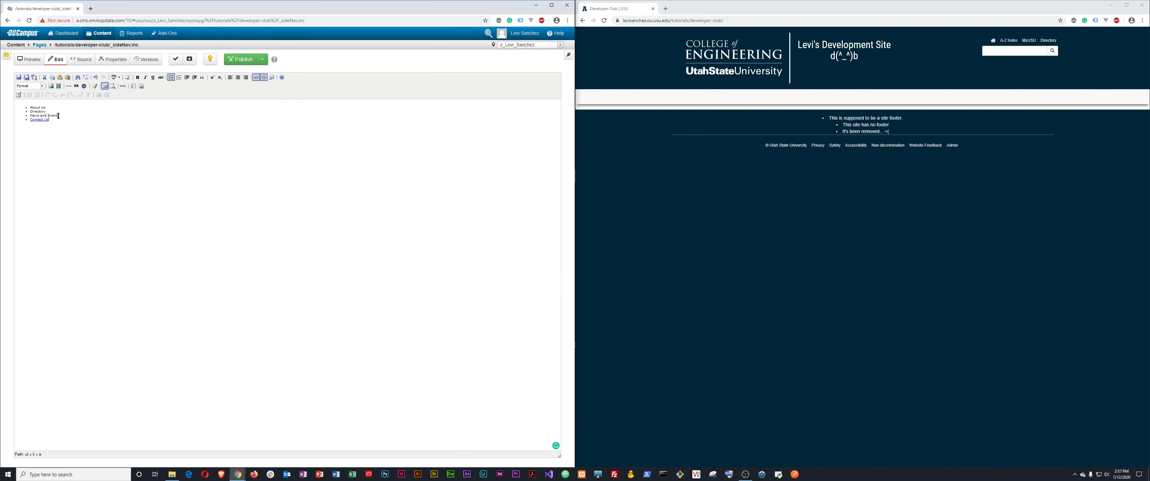
Step: Delete the News and Events item from the side navigation list
left_click(62, 115)
key("shift+Home")
key("BackSpace")
key("Delete")
Step: Link the Directory item in the side navigation list to directory.pcf in the developer-club folder
key("shift+End")
left_click(257, 77)
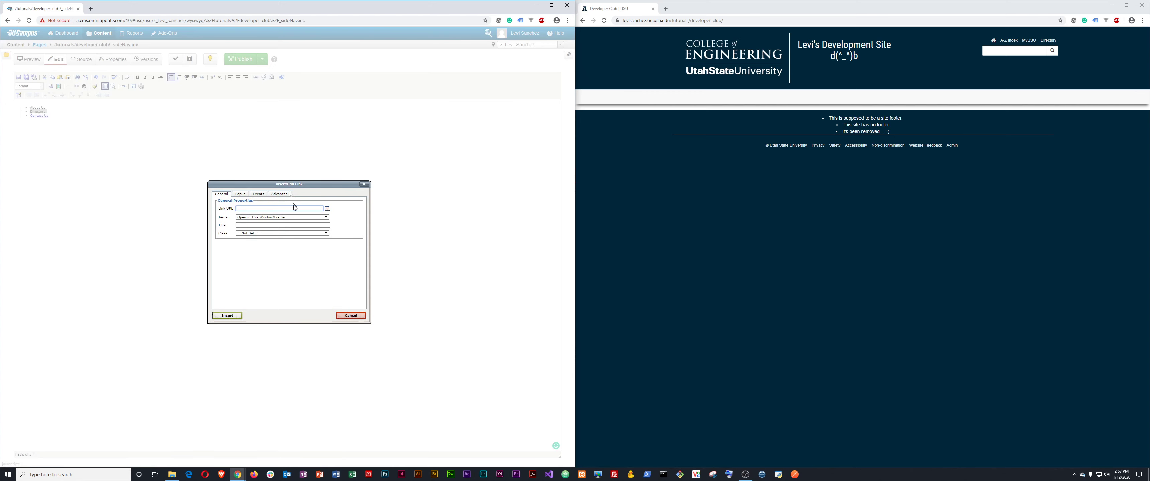
left_click(327, 209)
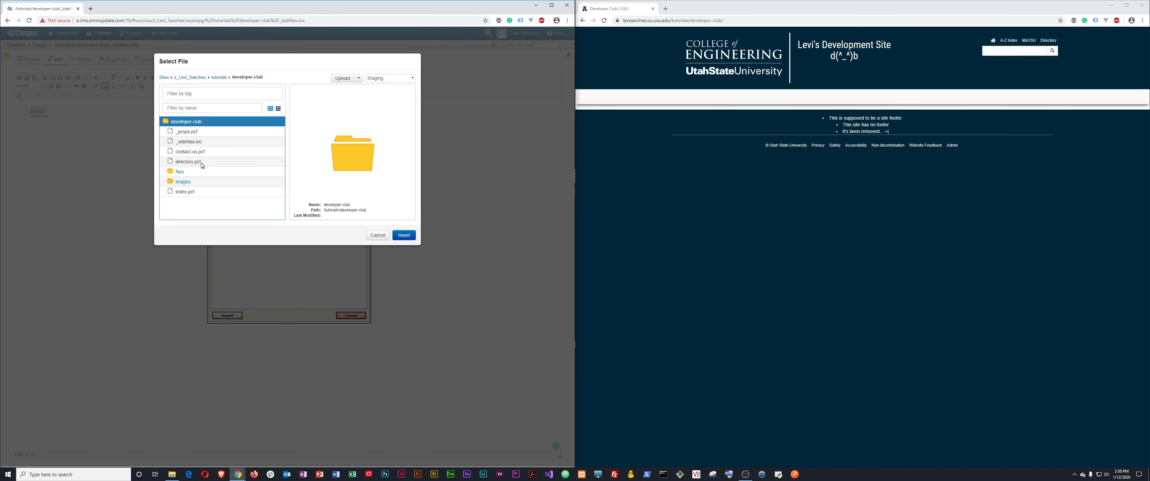
left_click(195, 163)
left_click(404, 236)
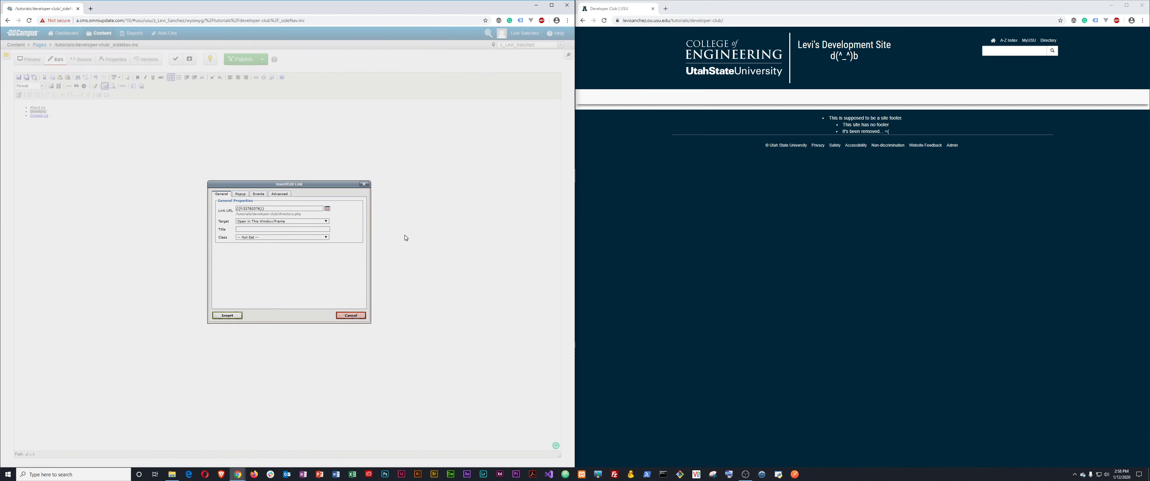
left_click(229, 316)
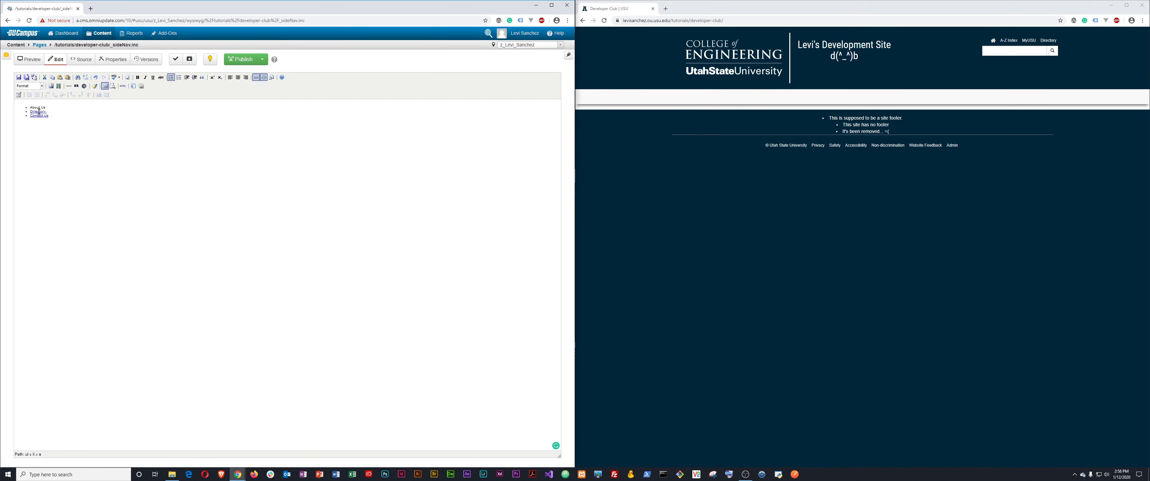
Step: Link the About Us item in the side navigation list to index.pcf in the developer-club folder
left_click_drag(45, 108, 35, 109)
right_click(35, 109)
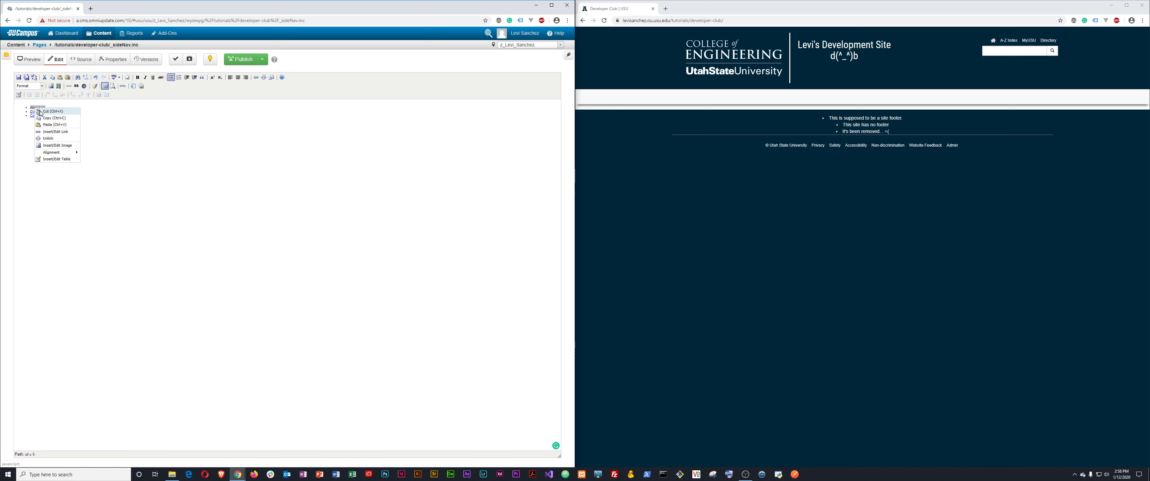
left_click(57, 132)
left_click(328, 209)
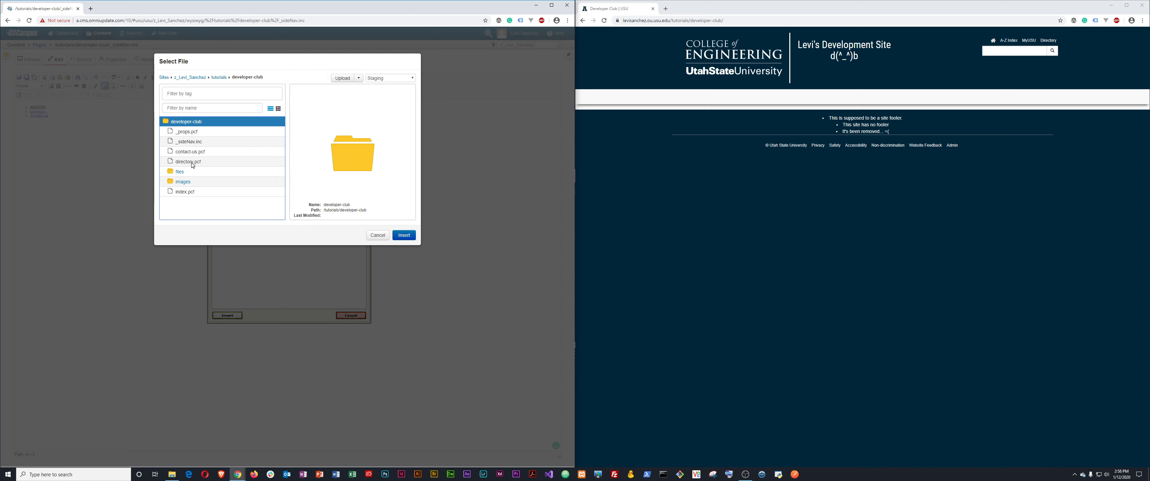
left_click(189, 192)
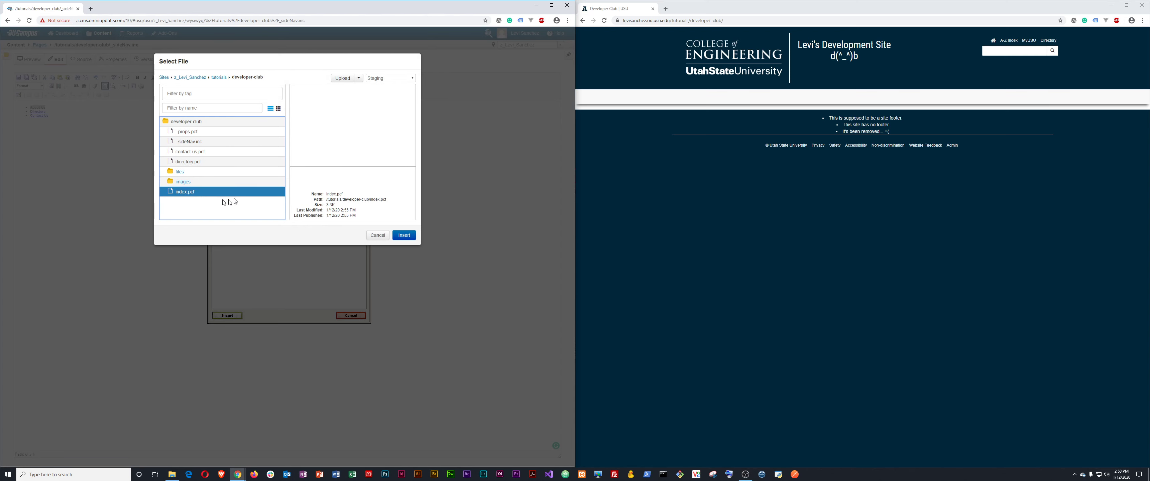
left_click(406, 236)
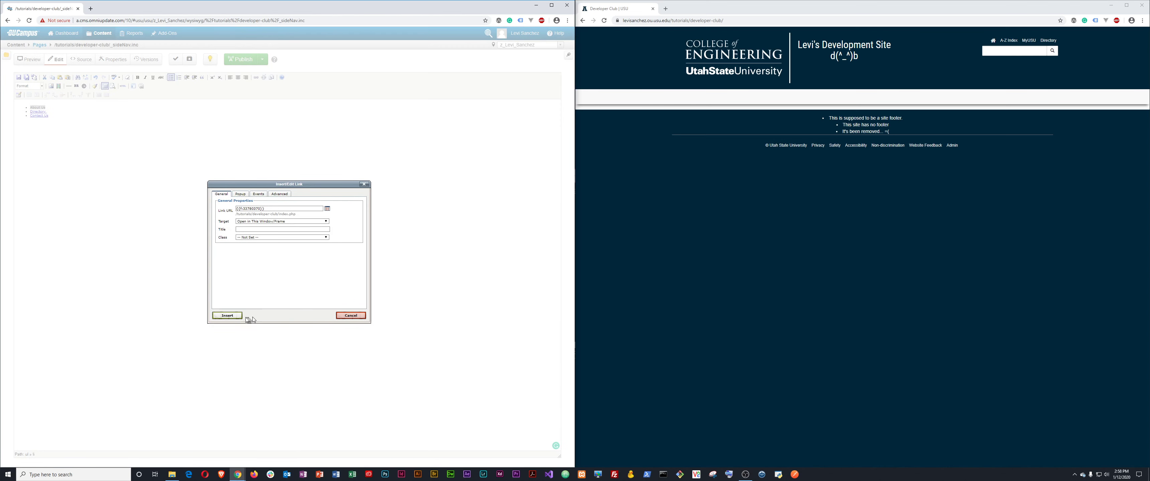
left_click(236, 316)
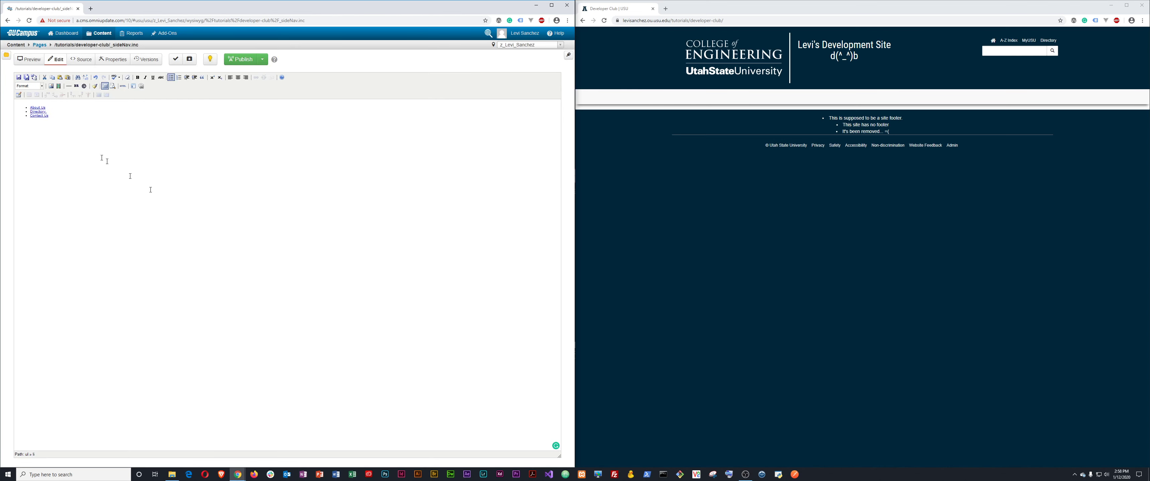
Step: Save the side navigation file and publish it with the version description "Fixed the links"
left_click(18, 77)
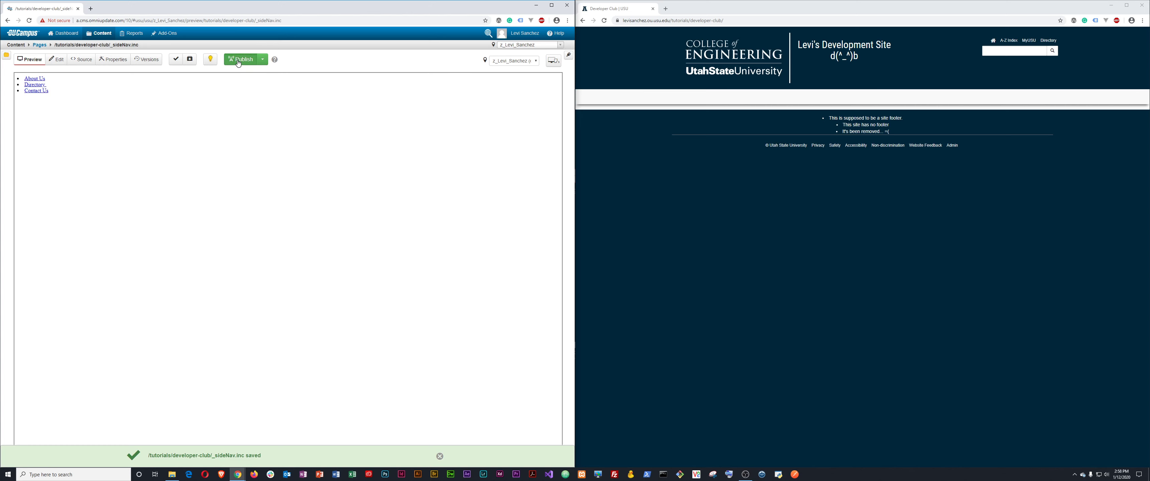
left_click(238, 63)
left_click(290, 198)
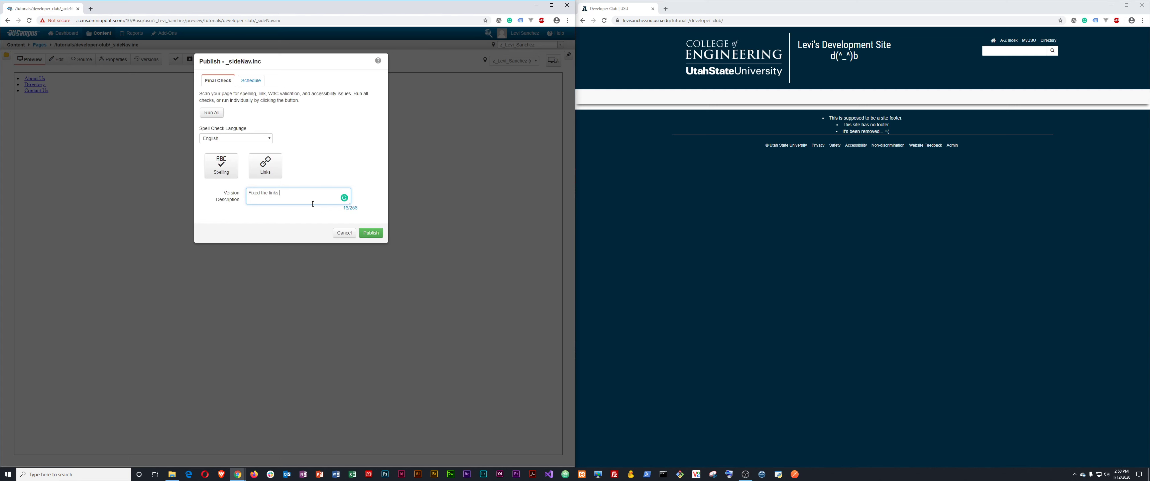
left_click(371, 233)
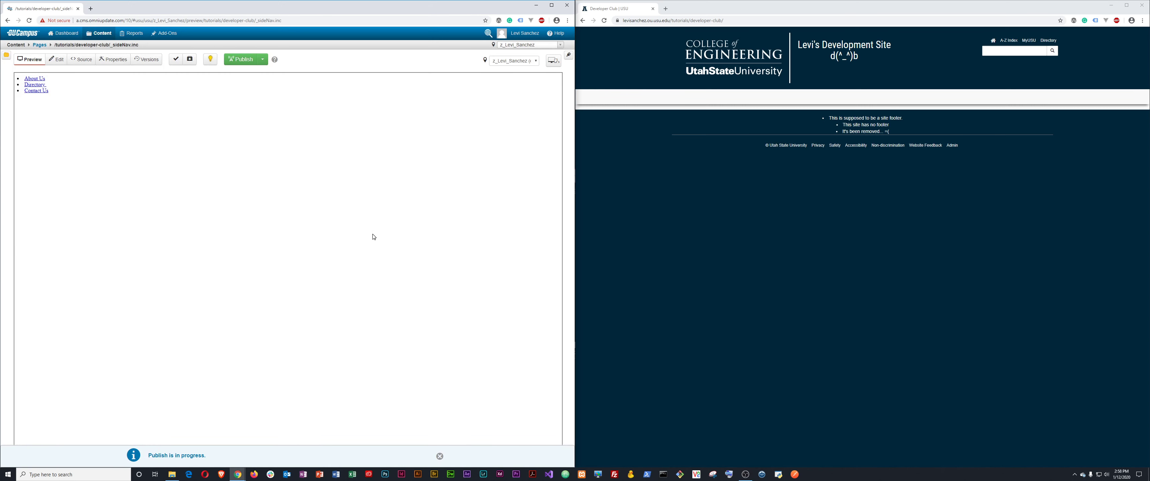
Step: Open the developer-club folder's index.pcf and enter "Developers Club" in its empty main content region
left_click(40, 44)
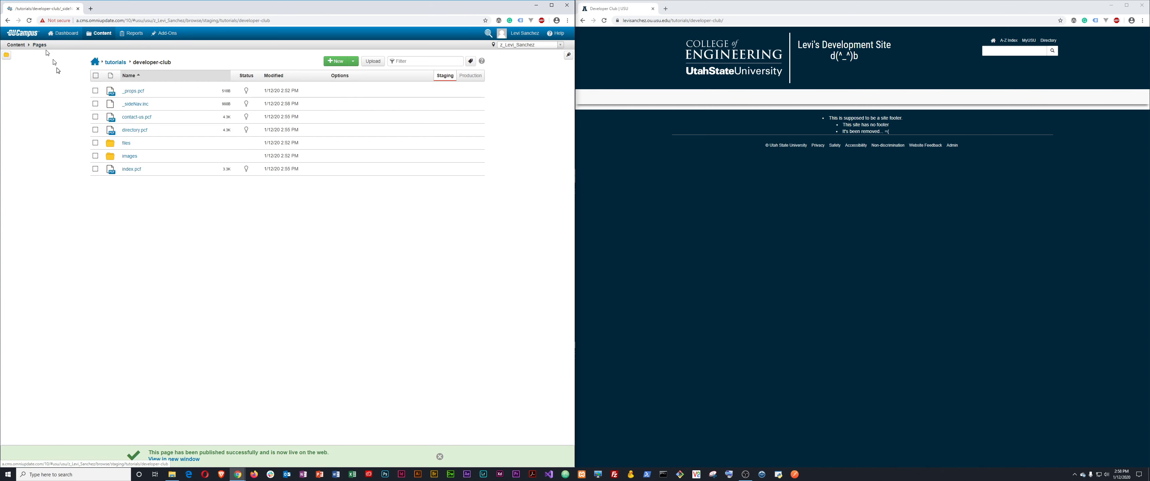
left_click(130, 170)
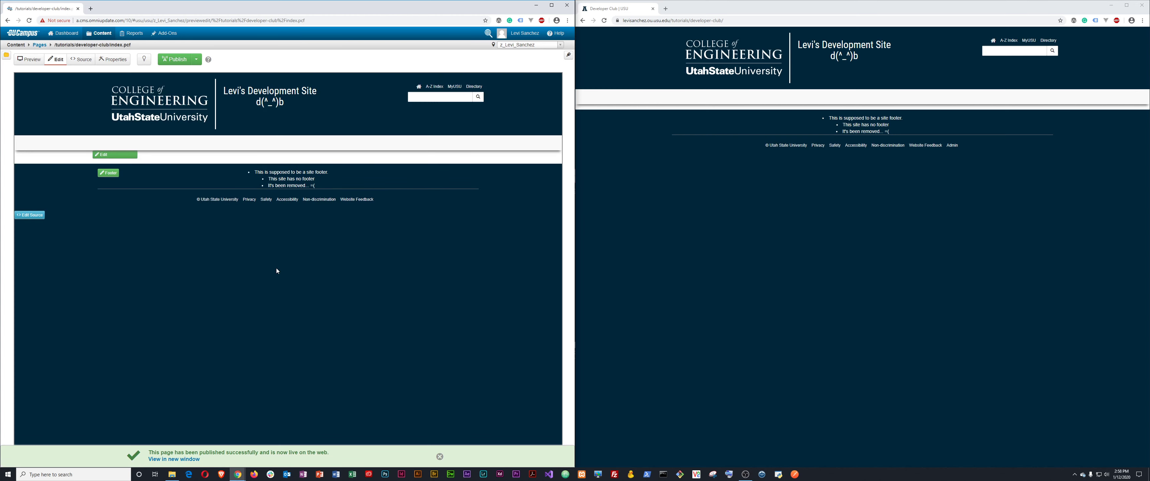
left_click(674, 213)
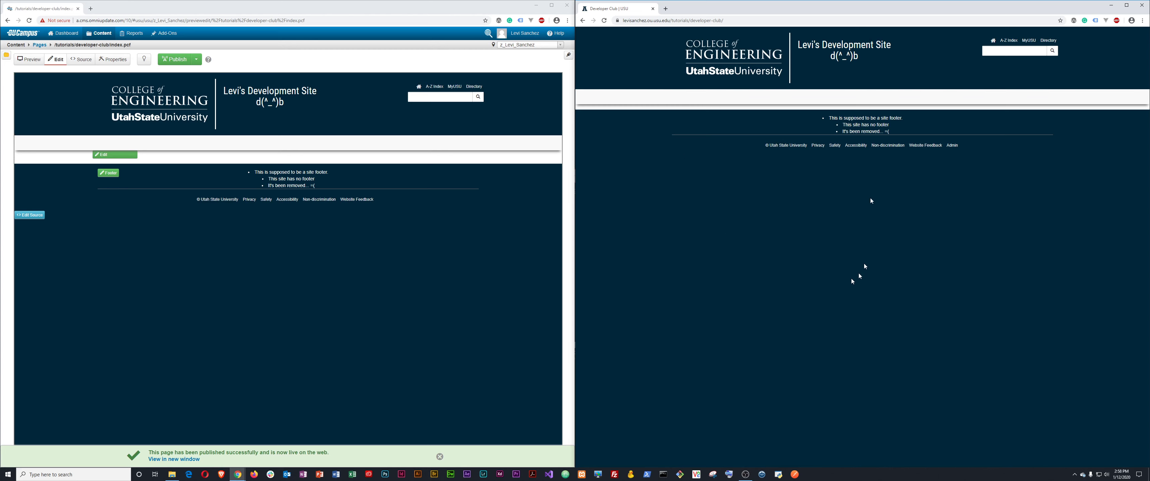
left_click(115, 155)
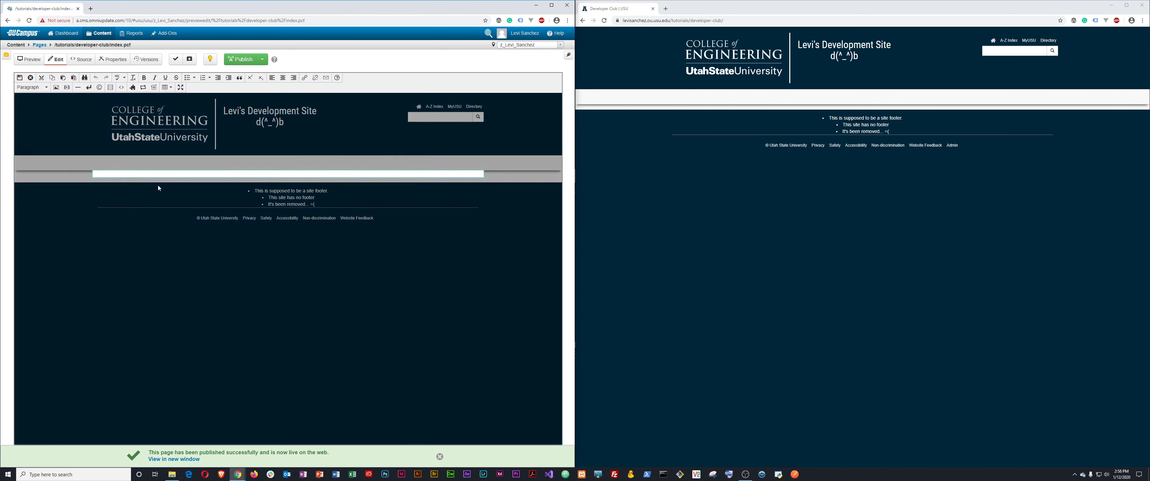
type("Devlopers")
key("ctrl+a")
type("Developer Clubs")
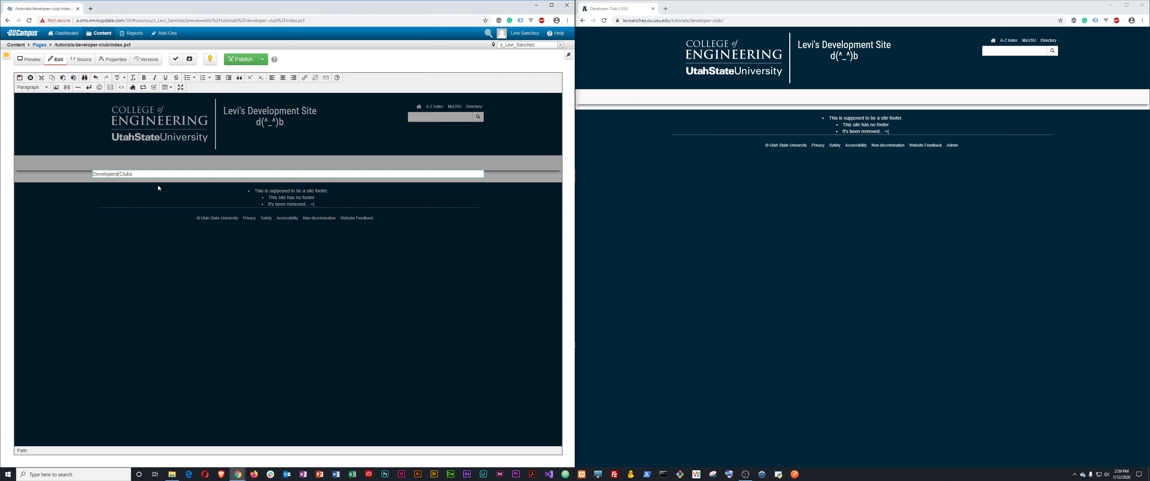
Step: Format the Developers Club text as Heading 1 and save the index page
key("ctrl+a")
left_click(32, 88)
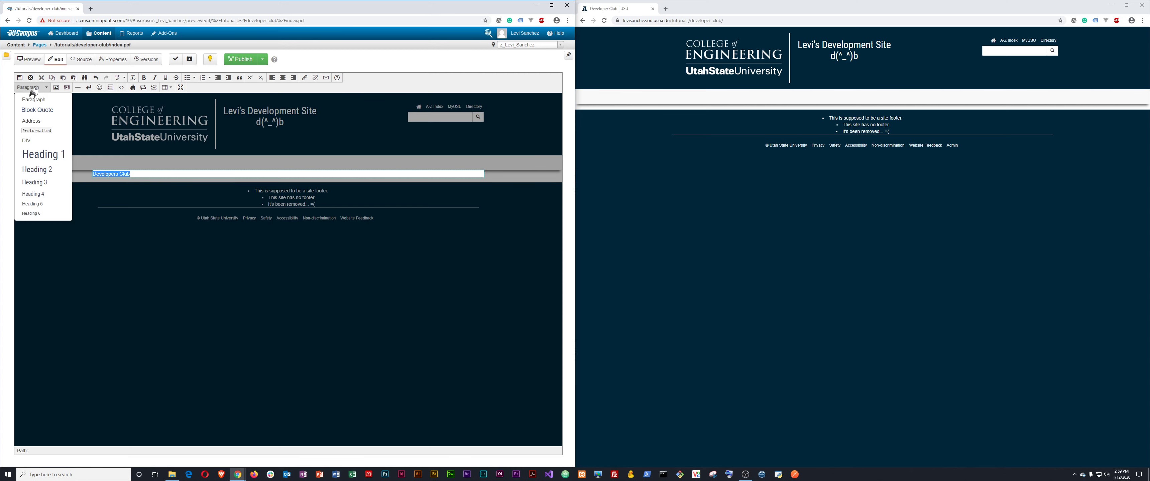
left_click(40, 152)
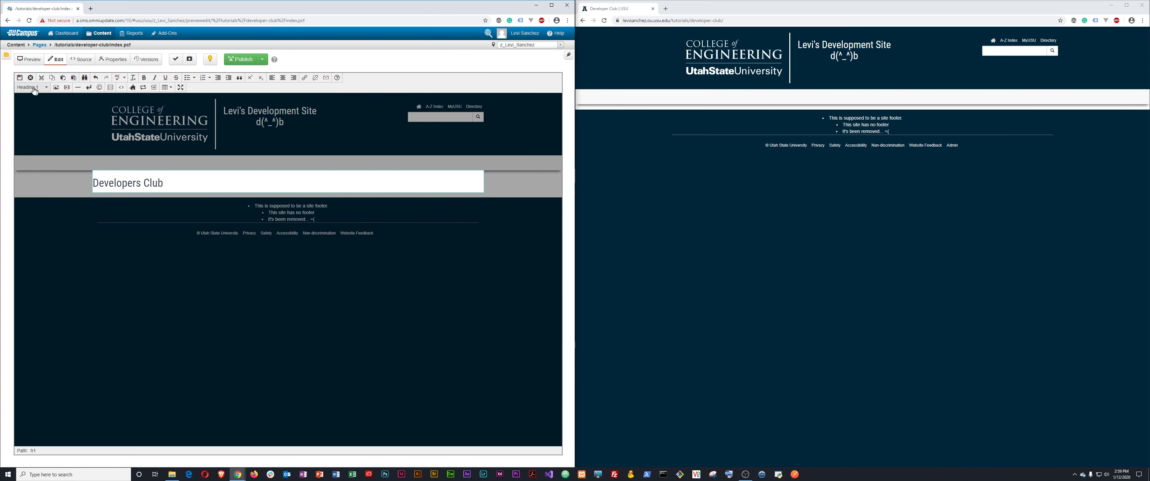
left_click(19, 77)
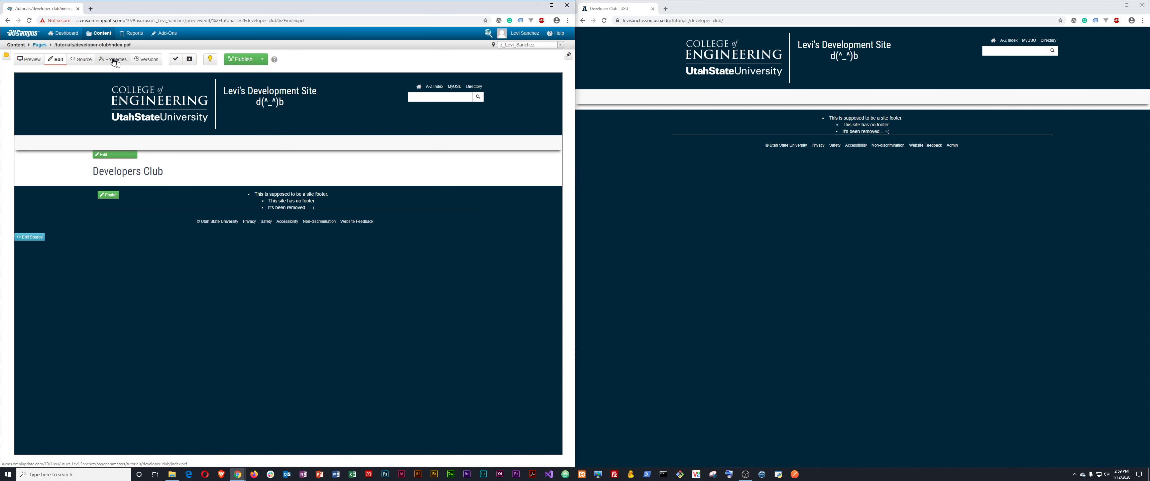
Step: In the index page's parameters, show left navigation and set the side nav path to _sideNav.inc in the production tutorials/developer-club folder
left_click(105, 60)
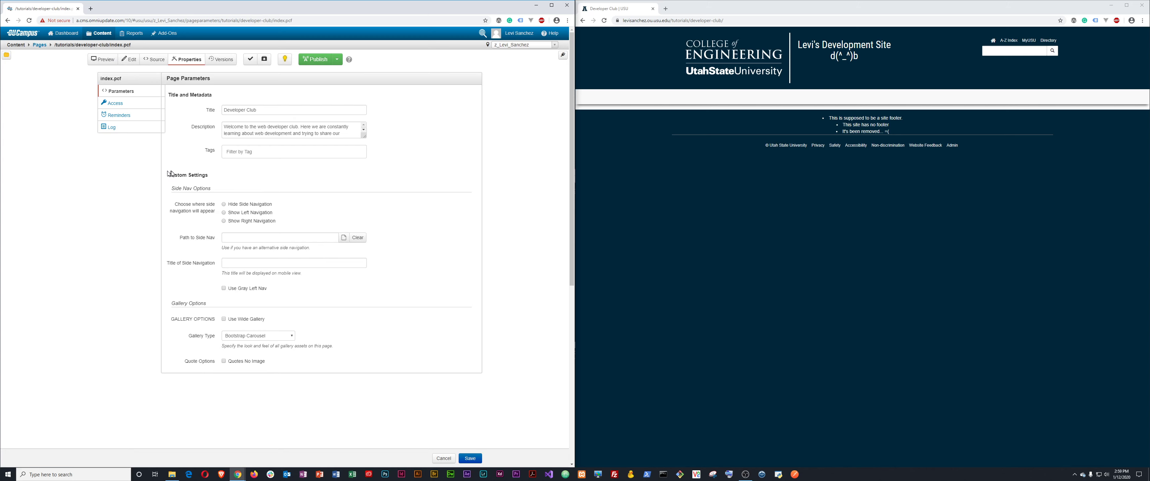
left_click_drag(168, 177, 213, 177)
left_click(179, 191)
left_click(344, 239)
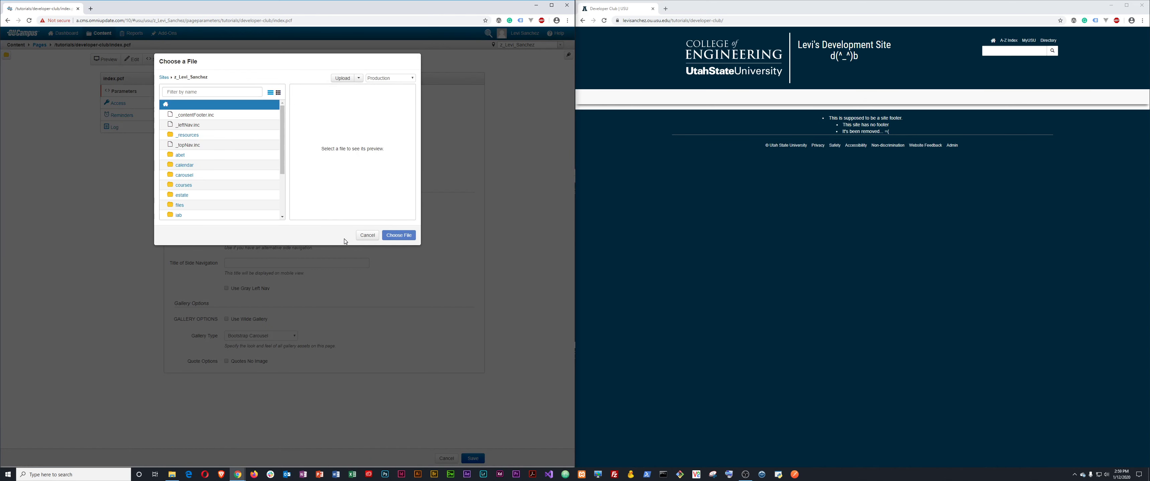
left_click(205, 92)
type("tut")
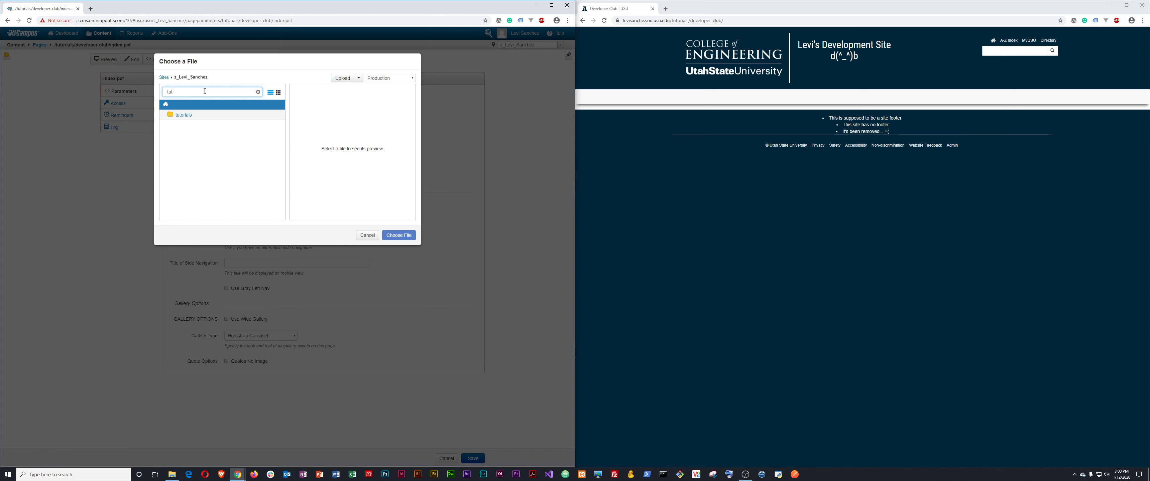
left_click(184, 115)
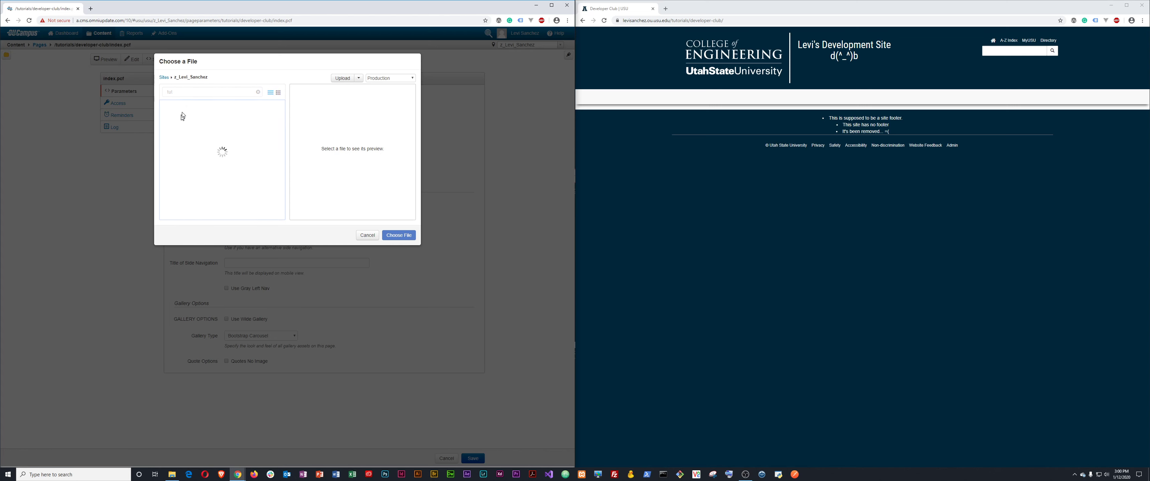
left_click(191, 93)
type("de")
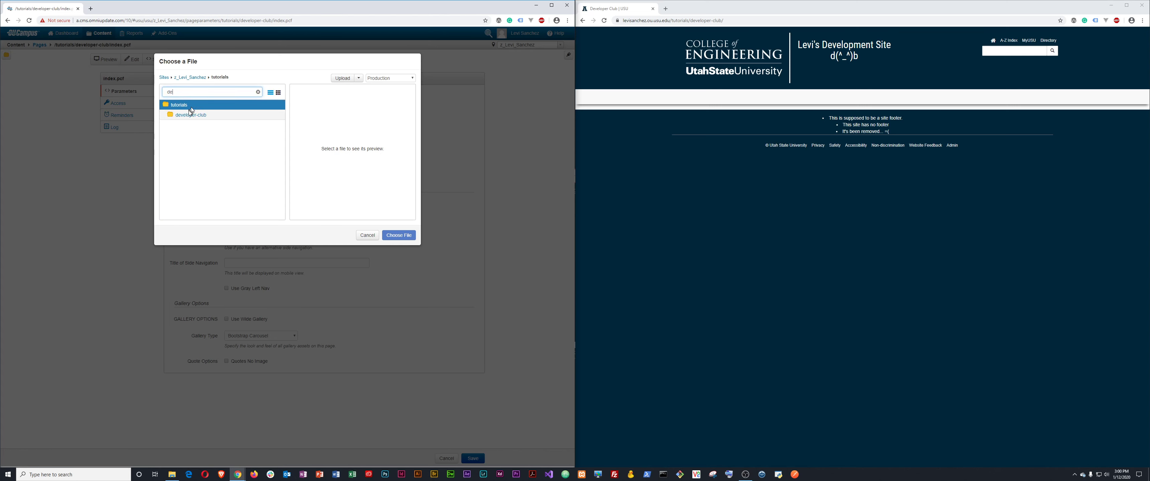
left_click(192, 115)
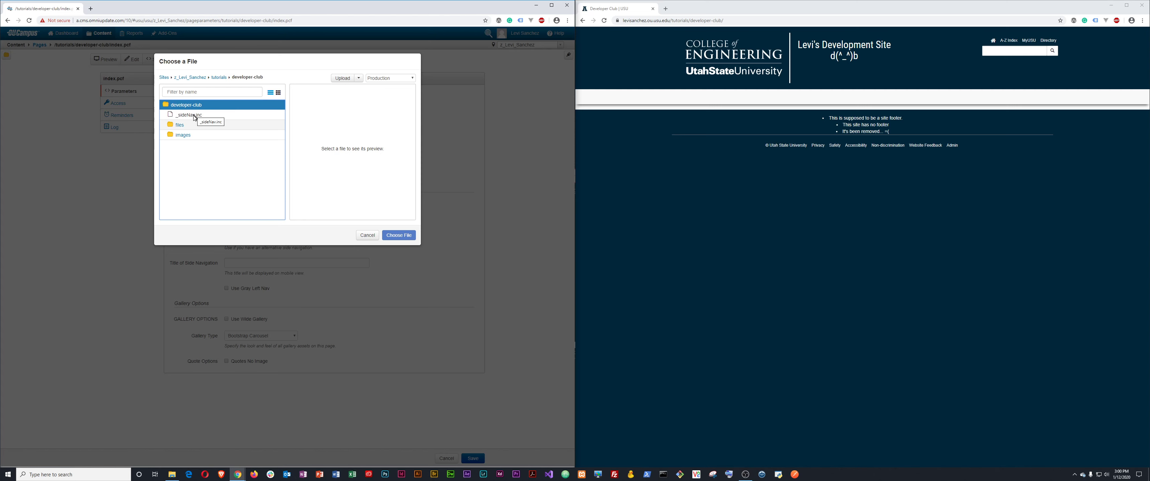
left_click(185, 116)
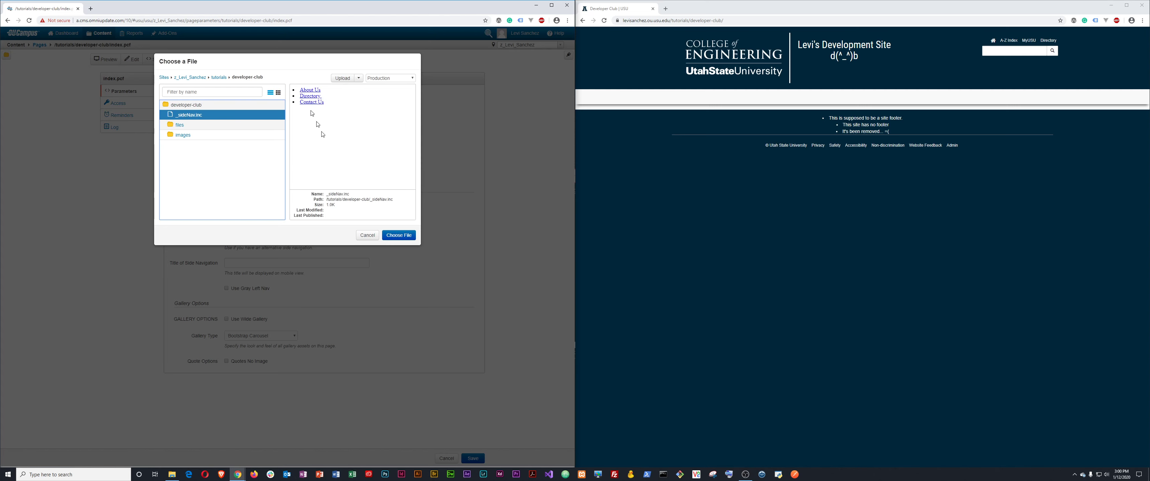
left_click(403, 236)
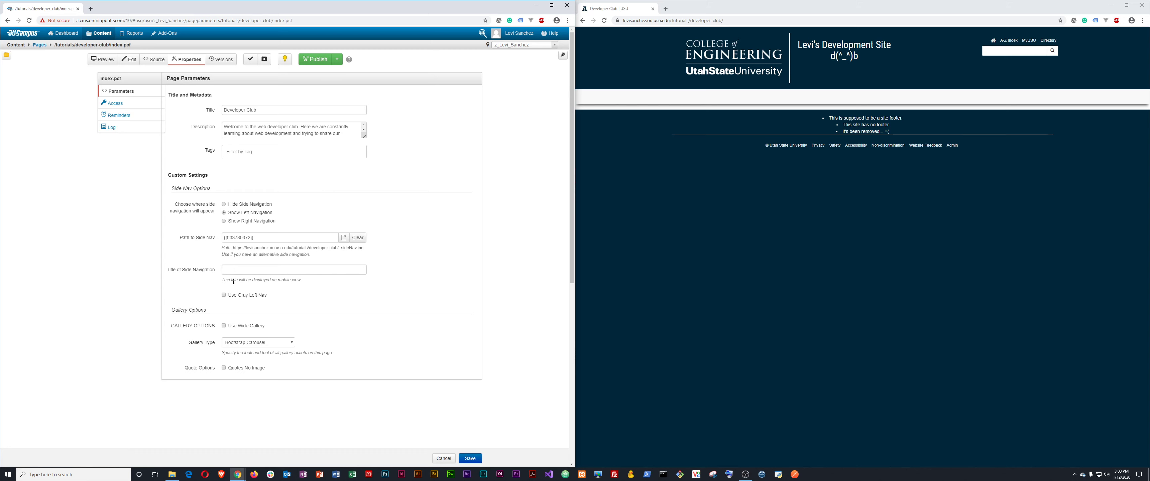
Step: Leave the side navigation title blank and save the index page's parameters
left_click_drag(222, 280, 302, 282)
left_click(271, 268)
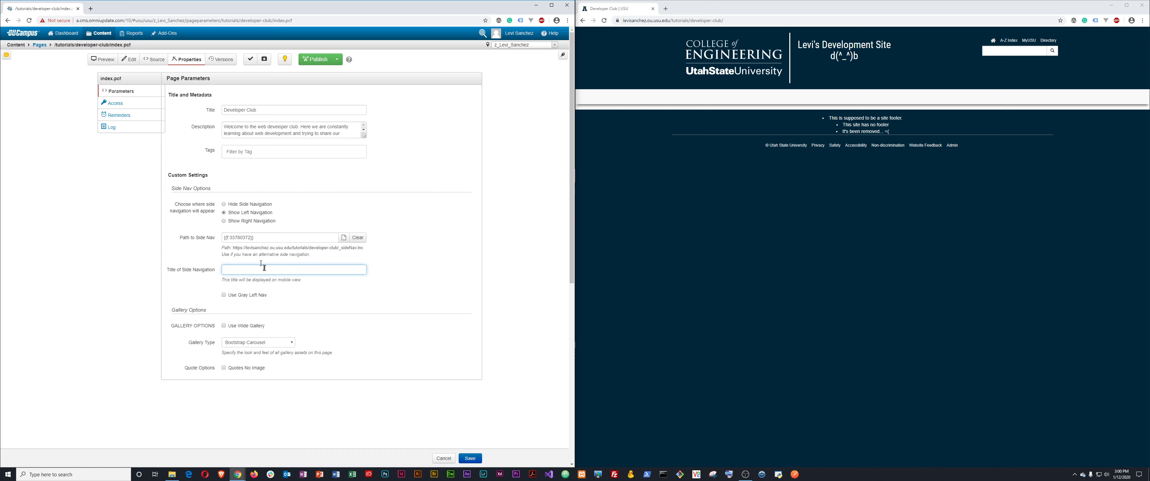
left_click(470, 459)
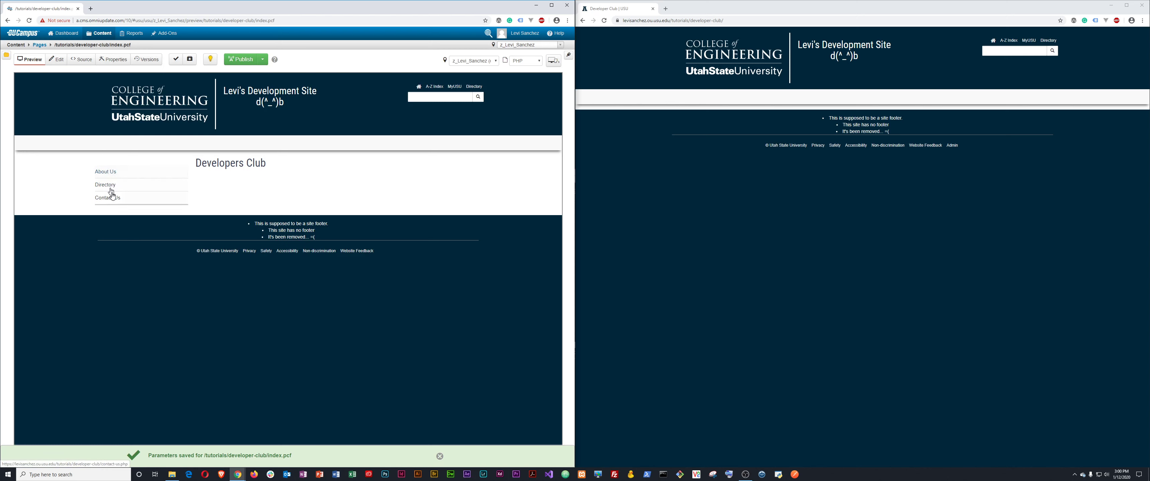
Step: Publish index.pcf without a version description and reload the live Developer Club page
left_click(745, 202)
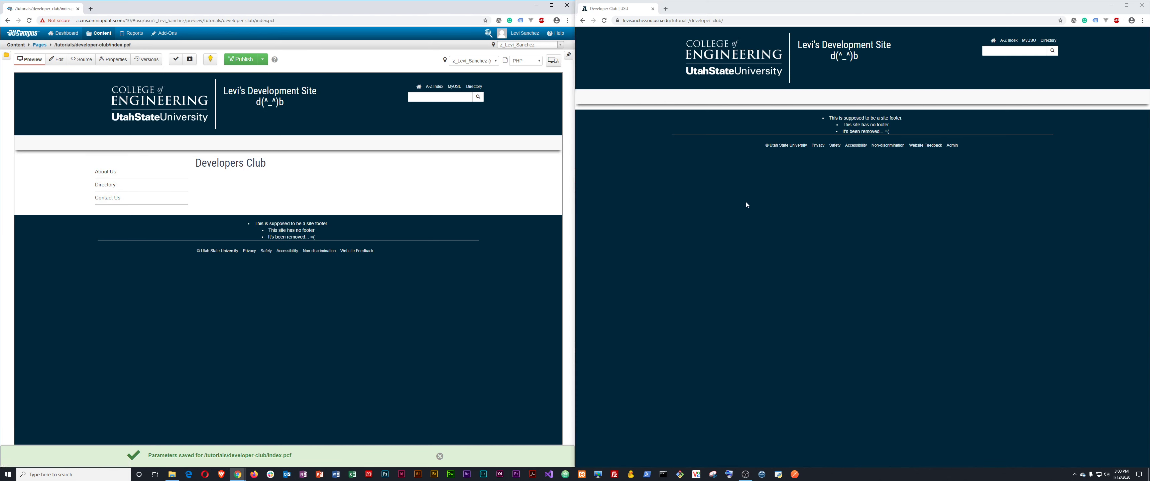
key("F5")
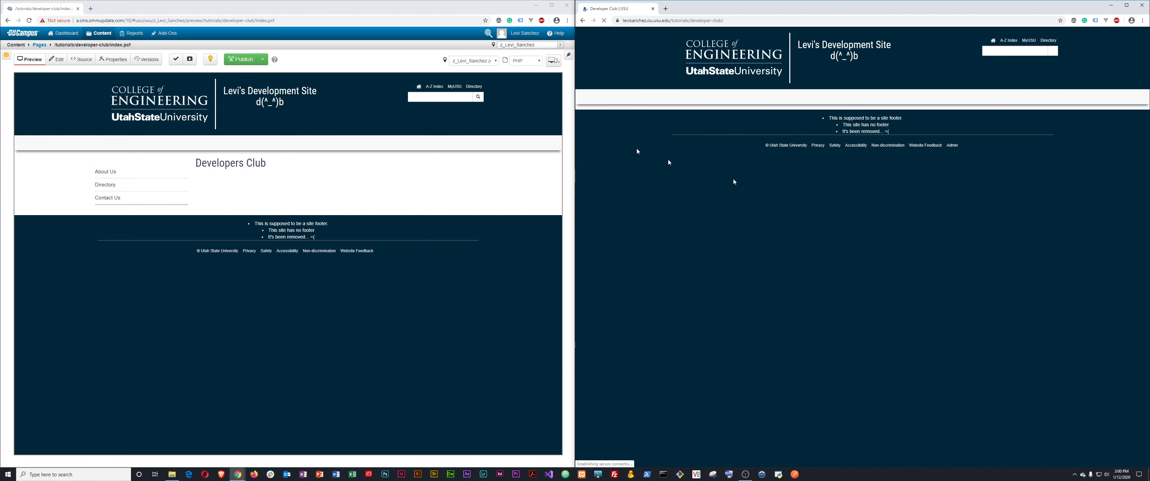
left_click(241, 59)
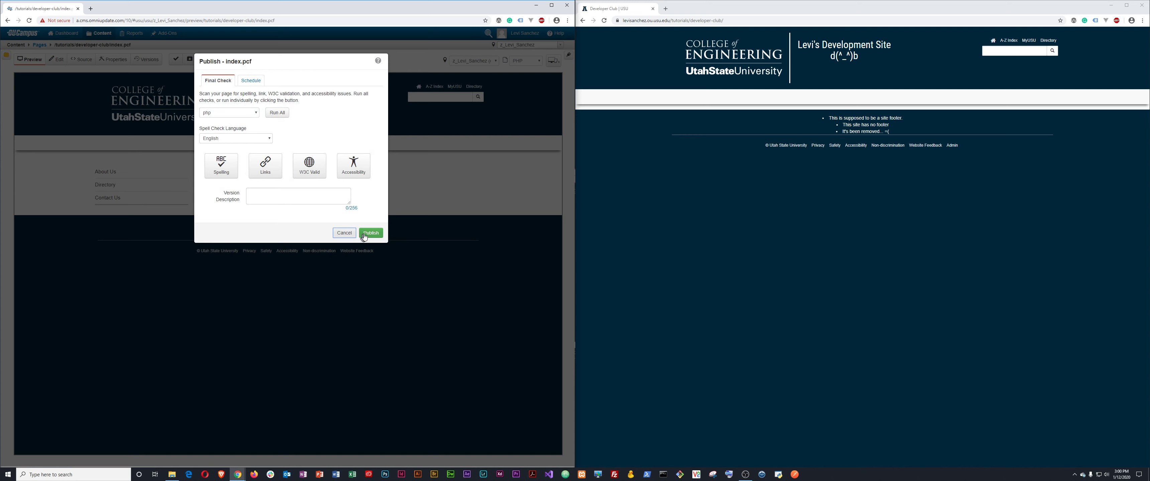
left_click(364, 234)
left_click(708, 223)
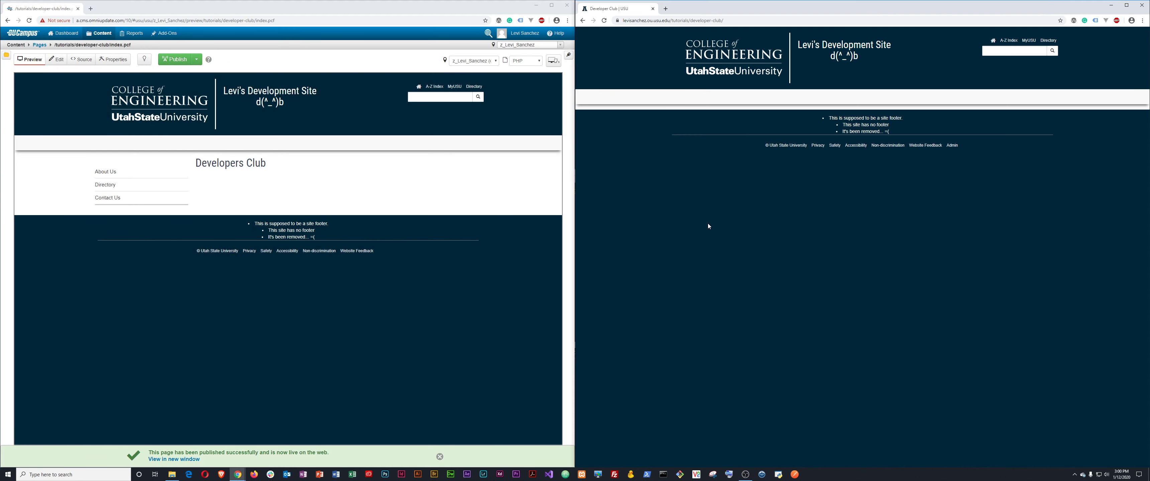
key("F5")
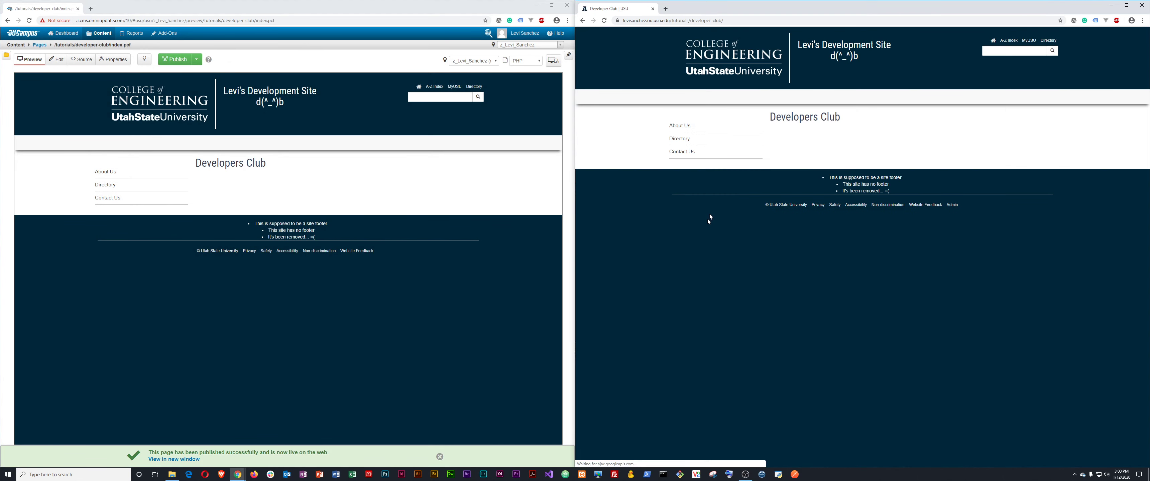
Step: Check the live Developer Club index page and follow the Directory link in its side navigation
triple_click(790, 115)
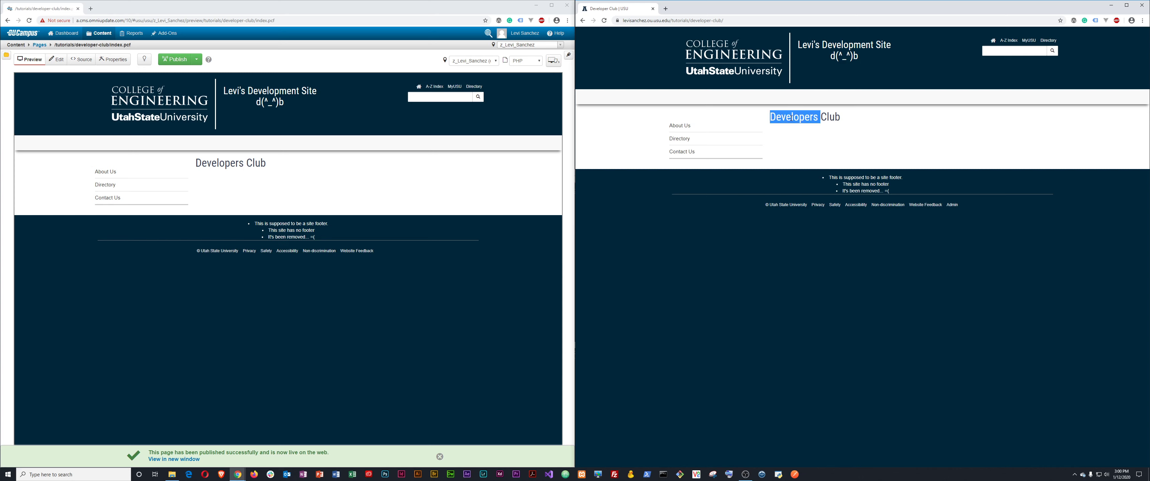
left_click(778, 127)
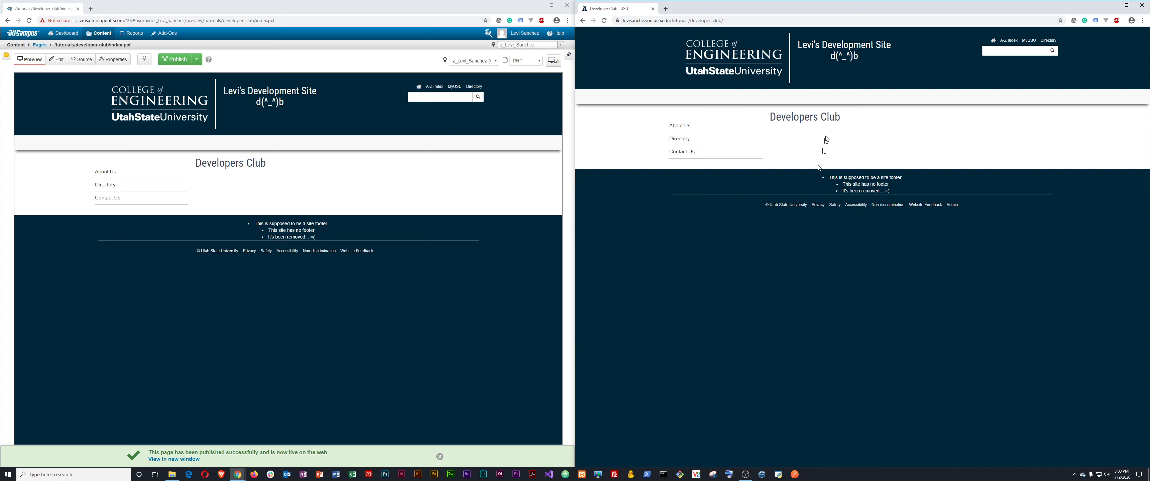
left_click(684, 140)
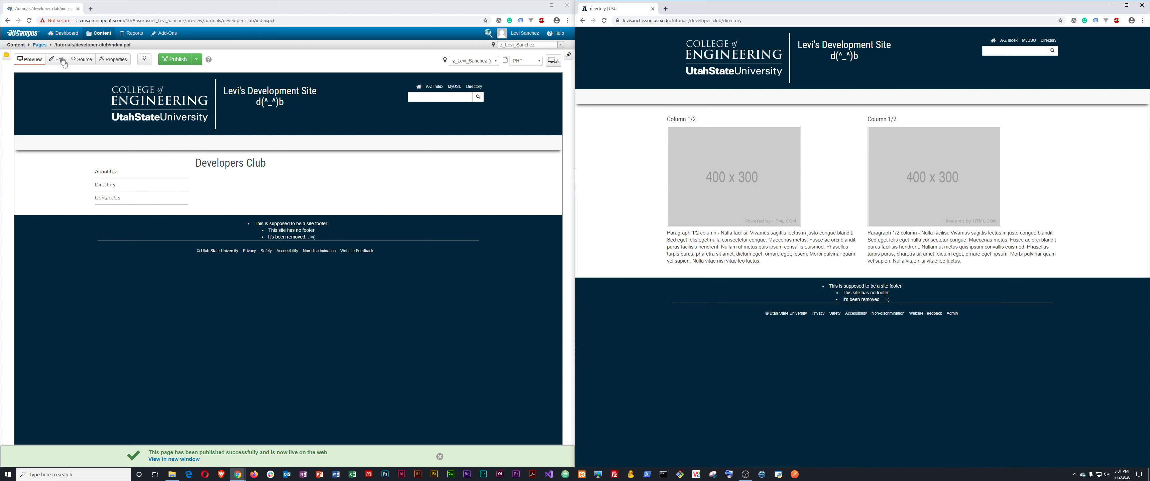
Step: In directory.pcf's parameters, show left navigation and set the side nav path to _sideNav.inc in the production tutorials/developer-club folder
left_click(40, 45)
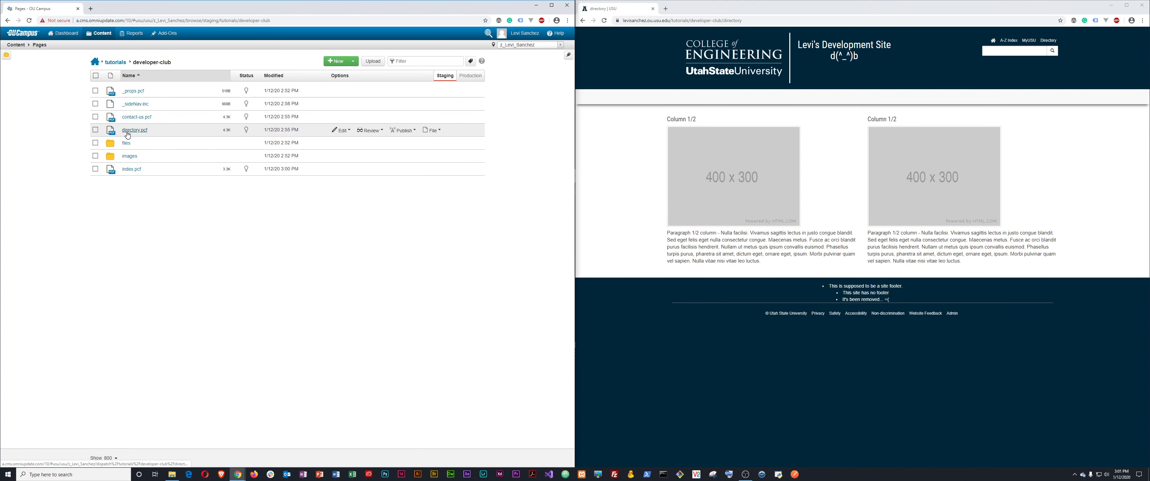
left_click(134, 130)
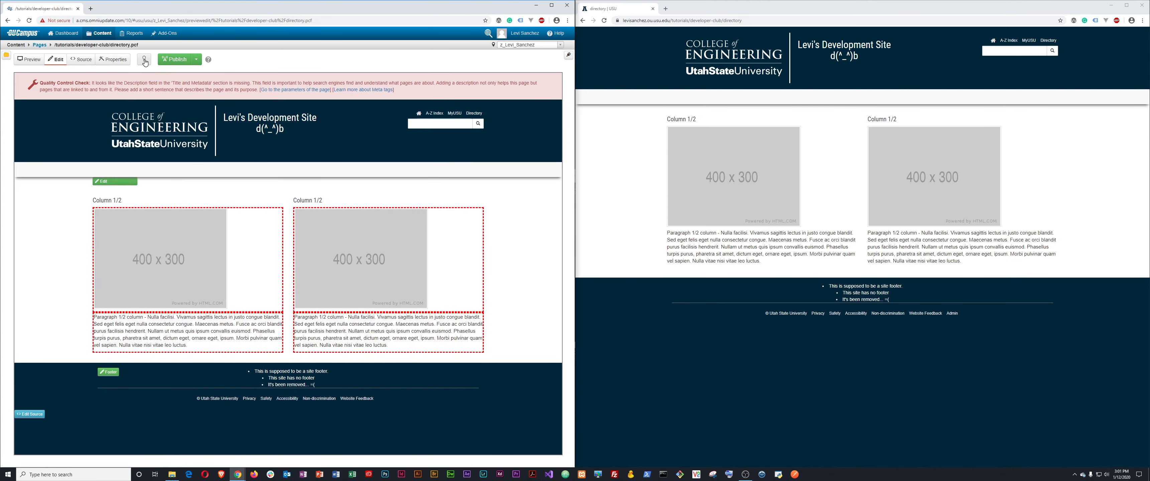
left_click(119, 62)
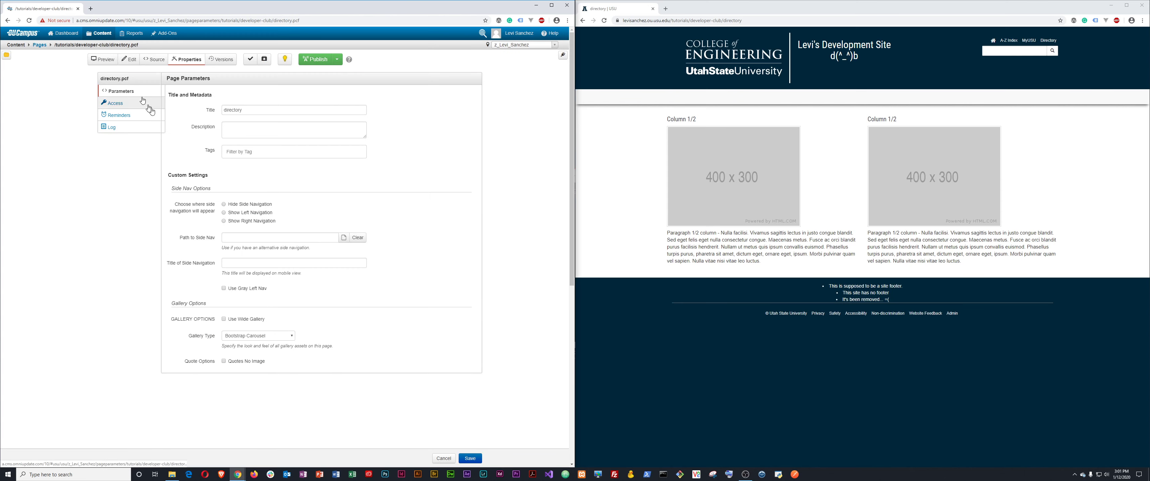
left_click(344, 238)
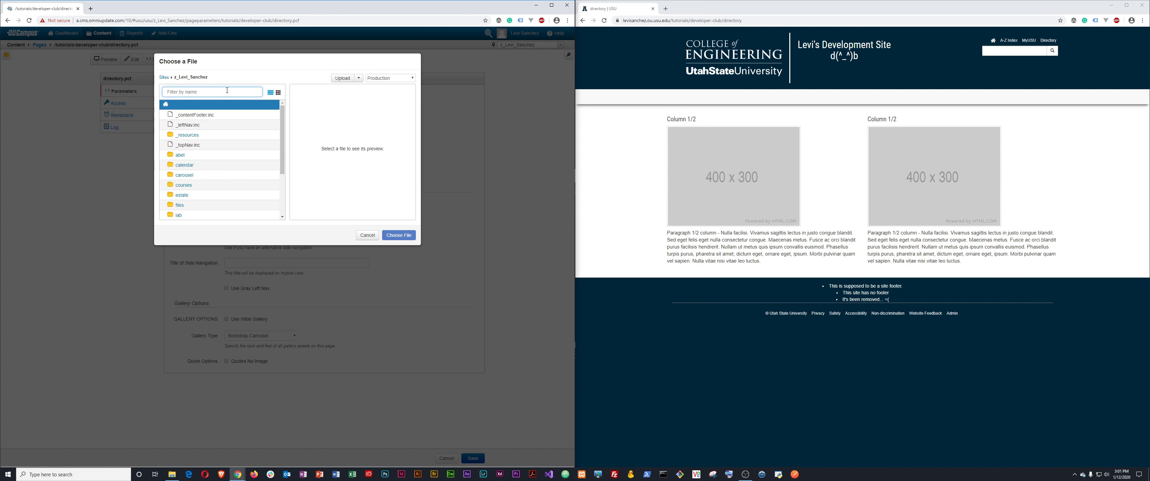
type("tut")
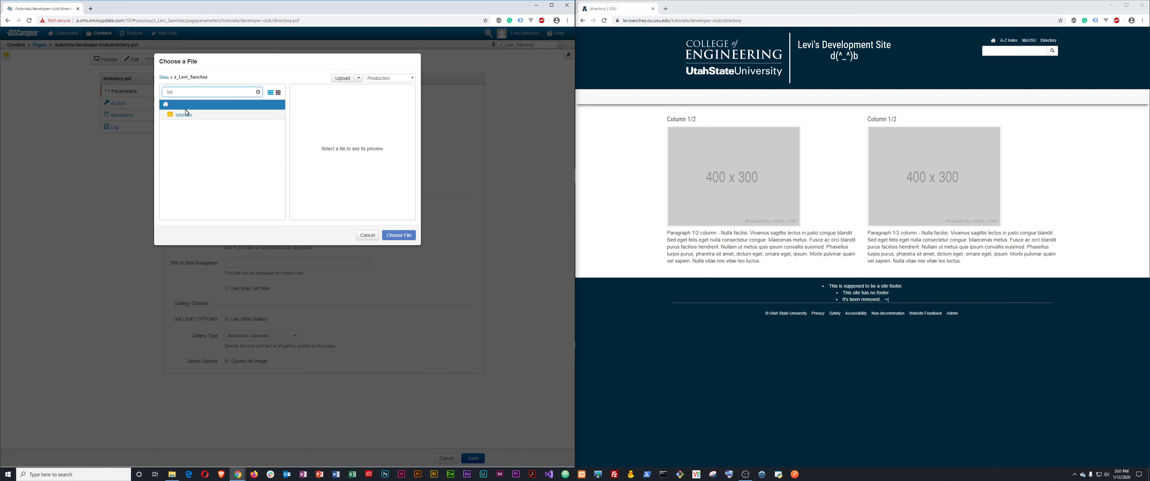
left_click(188, 117)
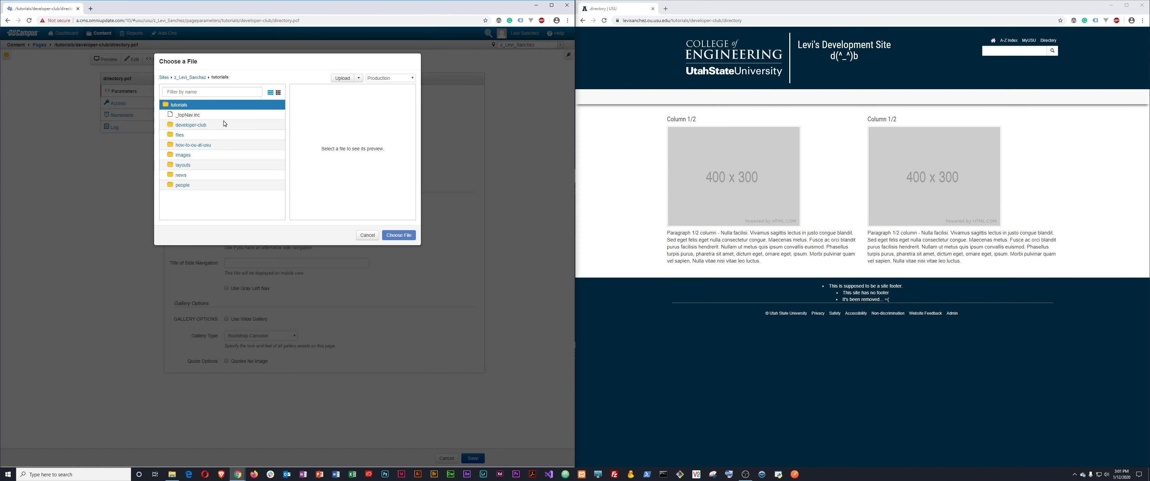
left_click(197, 125)
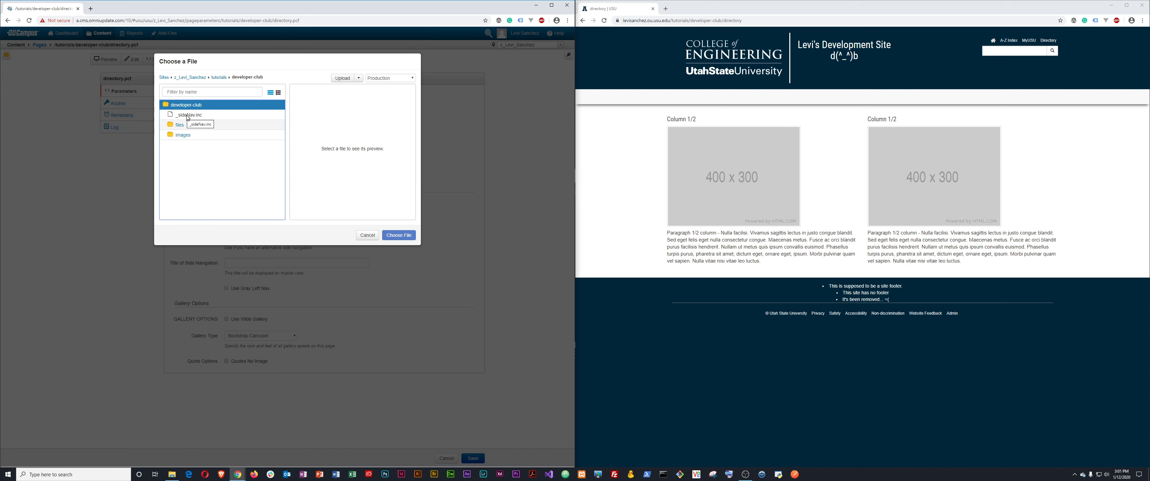
left_click(172, 118)
left_click(399, 235)
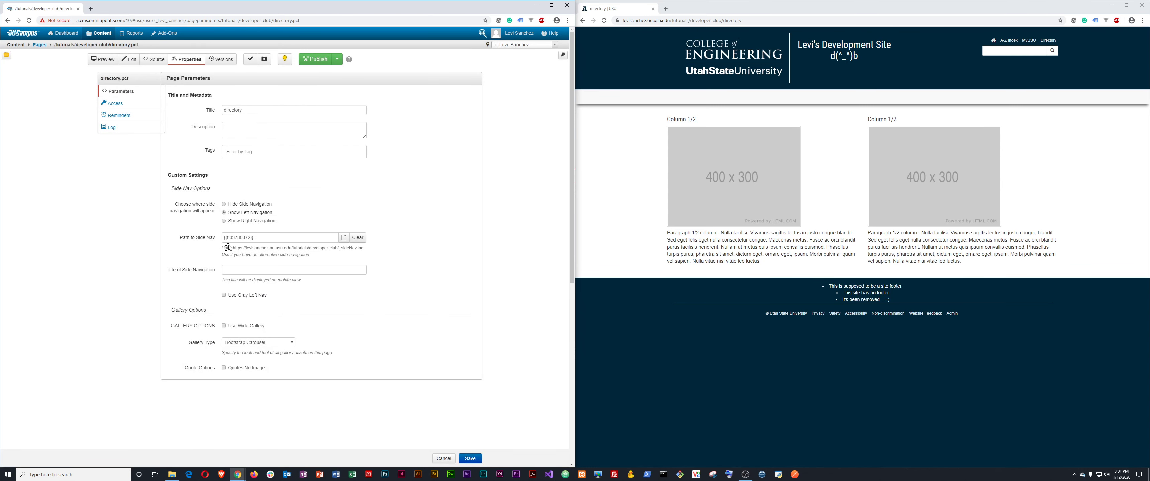
Step: Copy the directory page's side nav path tag for reuse and save the page's parameters
left_click(263, 237)
key("ctrl+a")
key("ctrl+c")
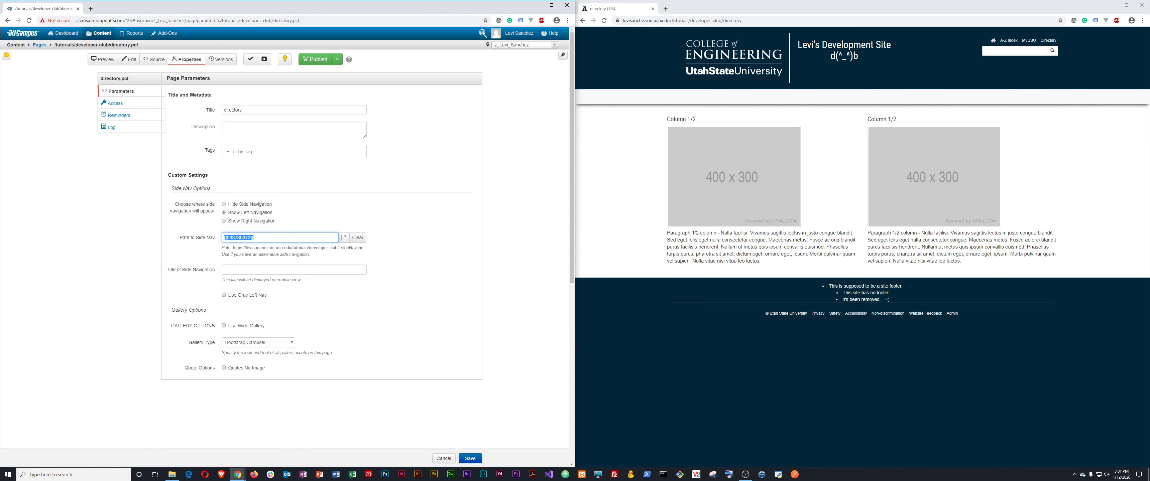
left_click(471, 458)
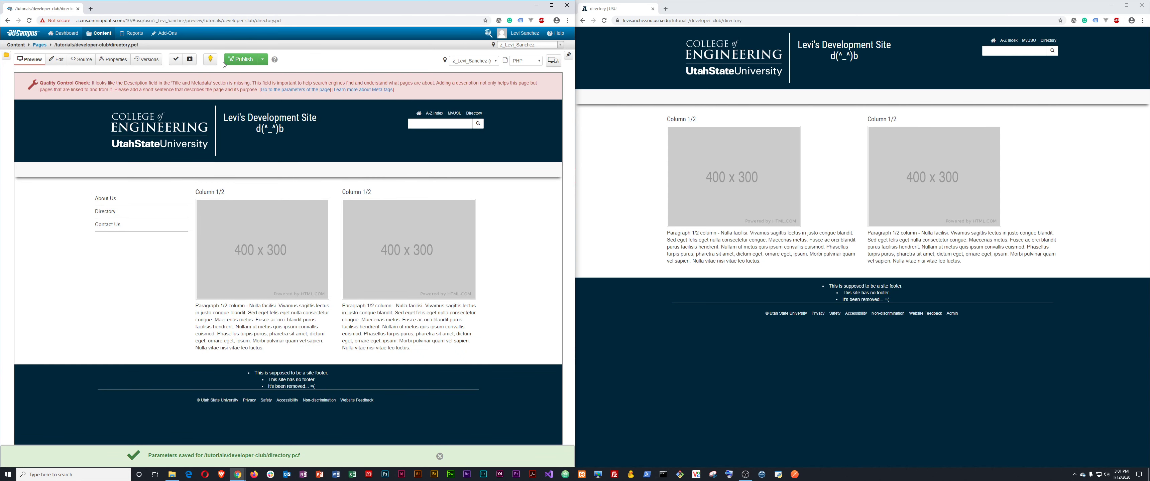
left_click(439, 457)
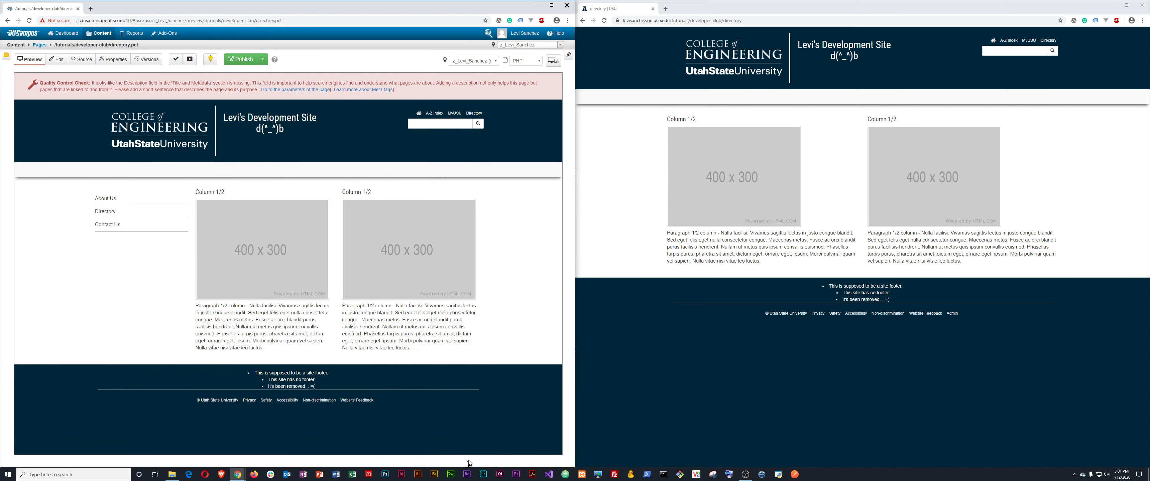
left_click(115, 60)
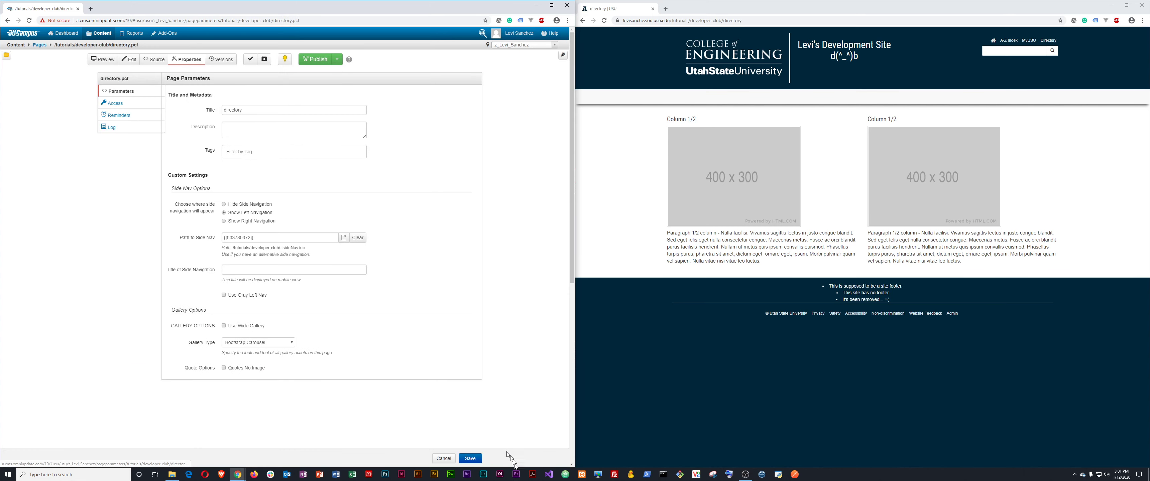
left_click(470, 459)
Step: Publish directory.pcf without a version description and reload the live directory page
left_click(241, 59)
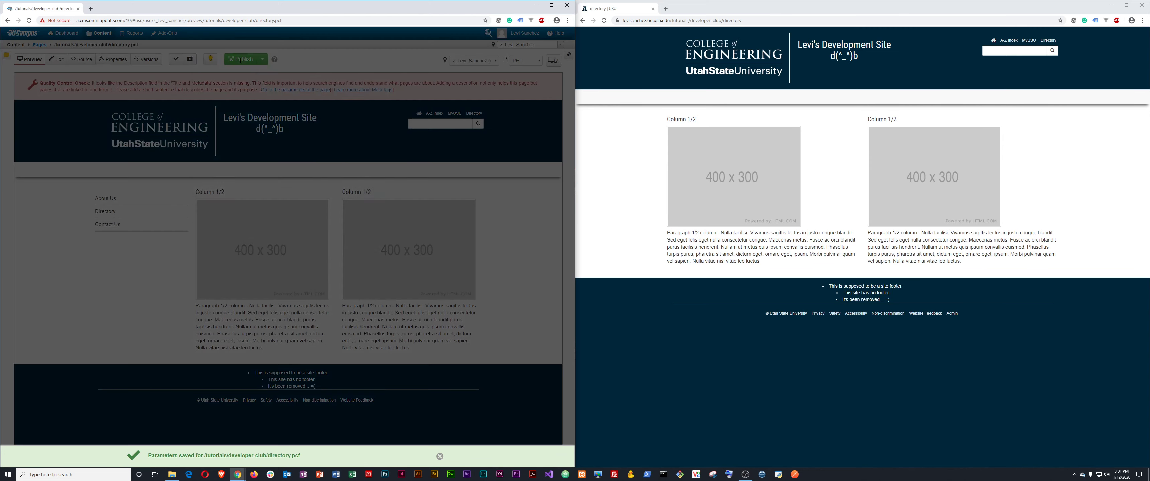
left_click(375, 236)
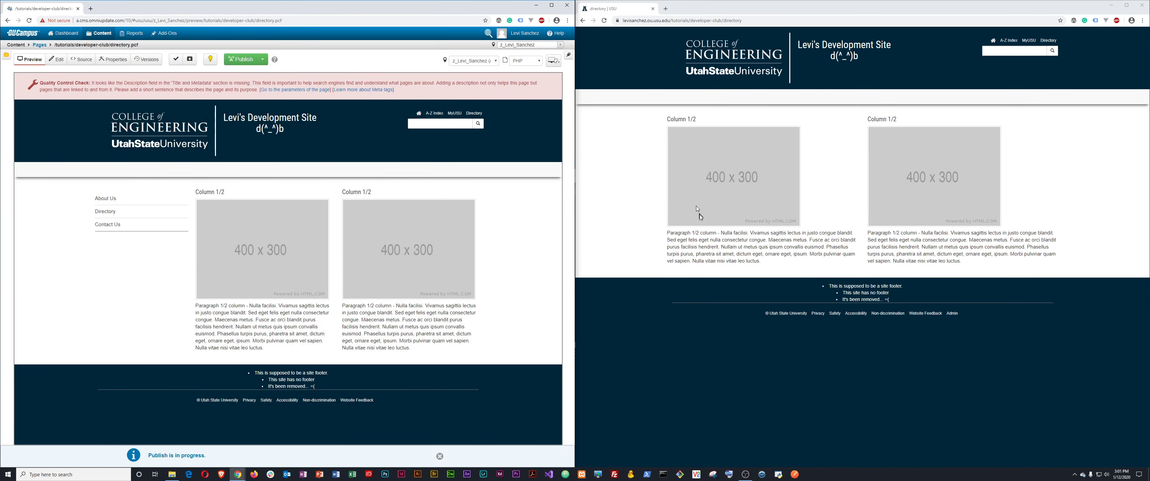
left_click(692, 253)
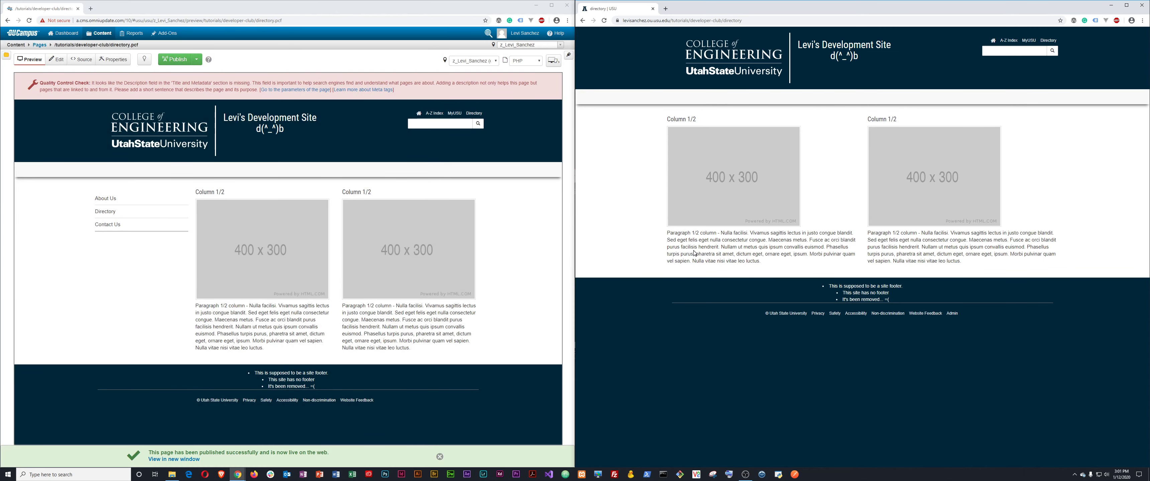
key("F5")
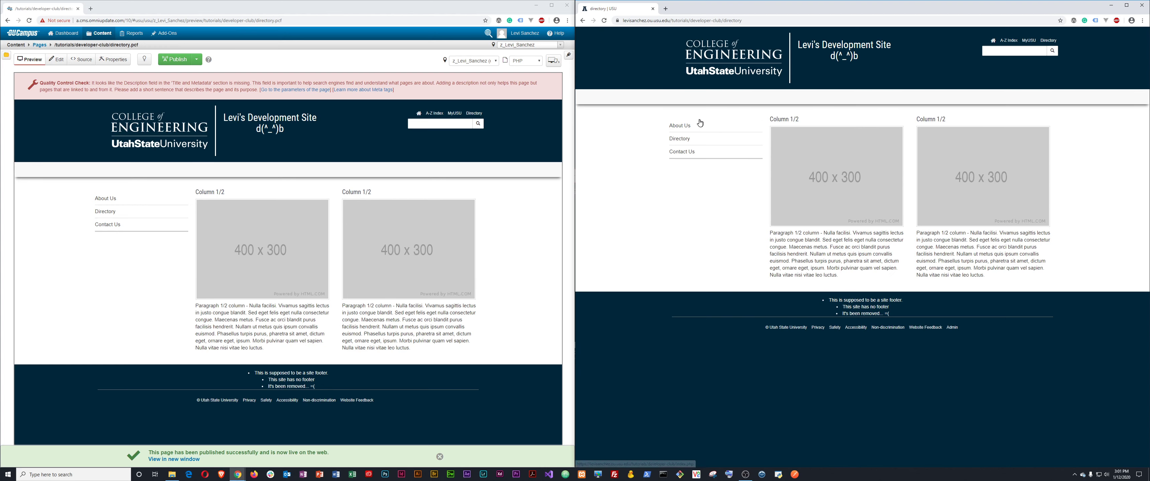
Step: Test the About Us, Directory and Contact Us links in the live site's side navigation
left_click(684, 128)
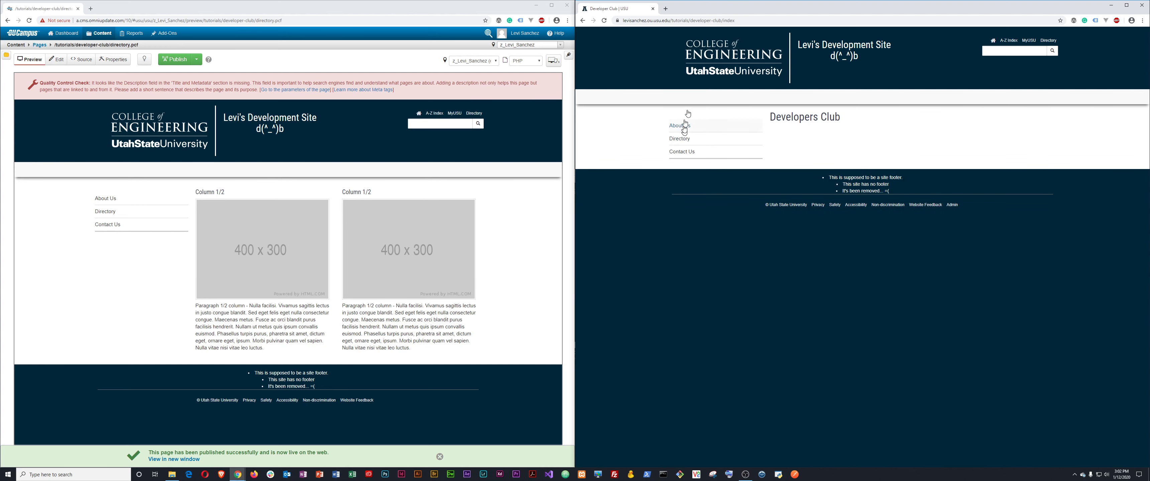
left_click(682, 140)
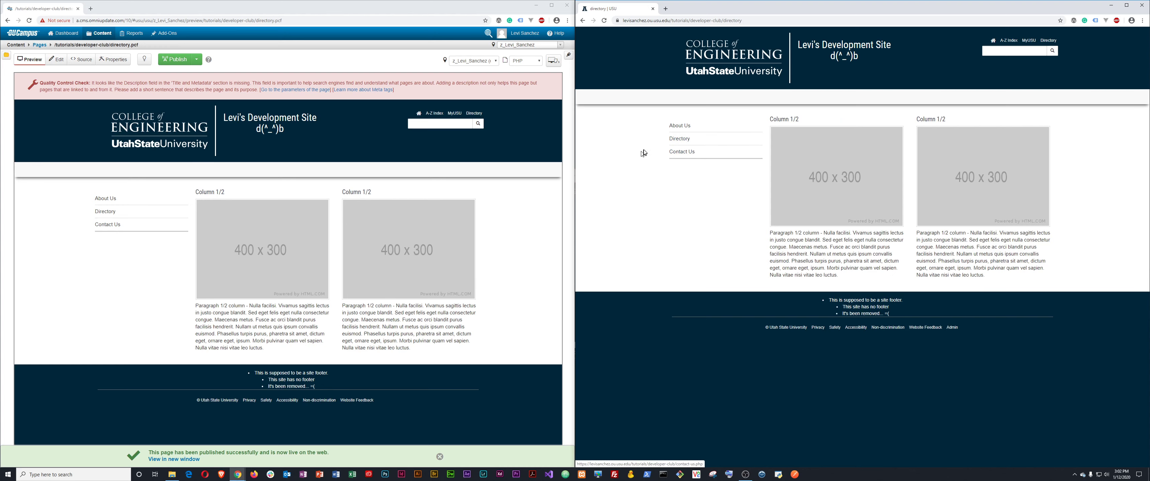
left_click(686, 154)
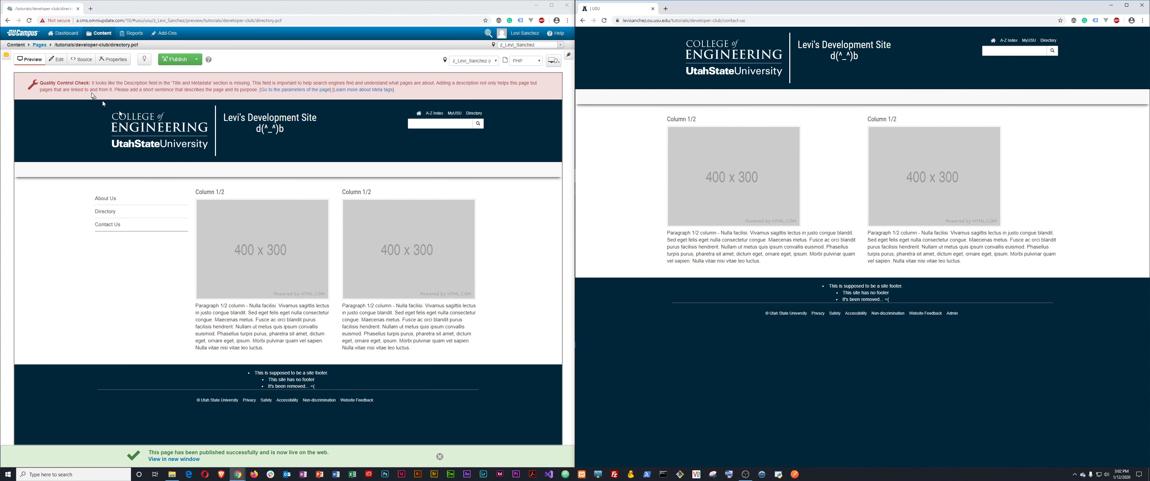
Step: In contact-us.pcf's parameters, show left navigation and paste the copied tag as the path to the side nav
left_click(40, 45)
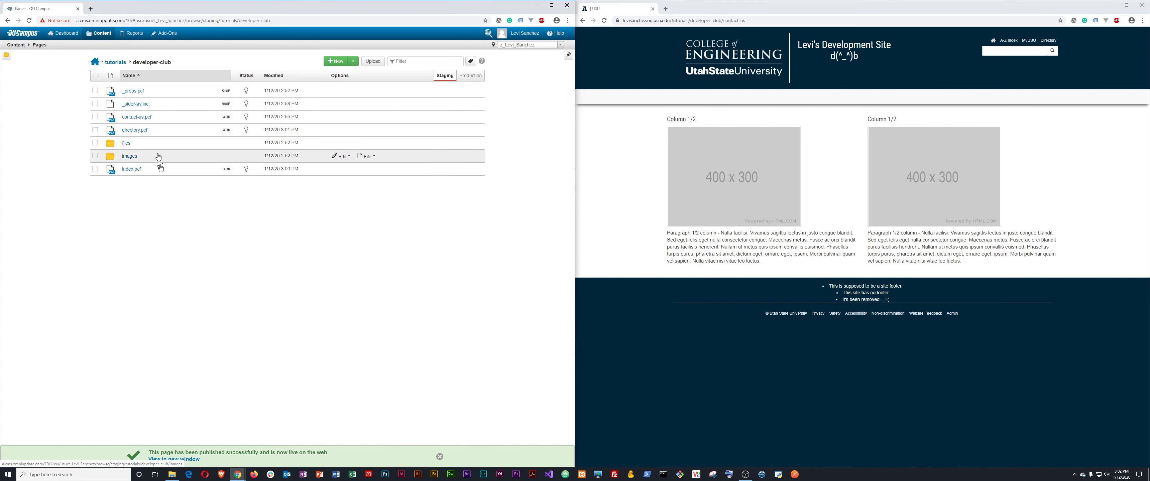
left_click(139, 117)
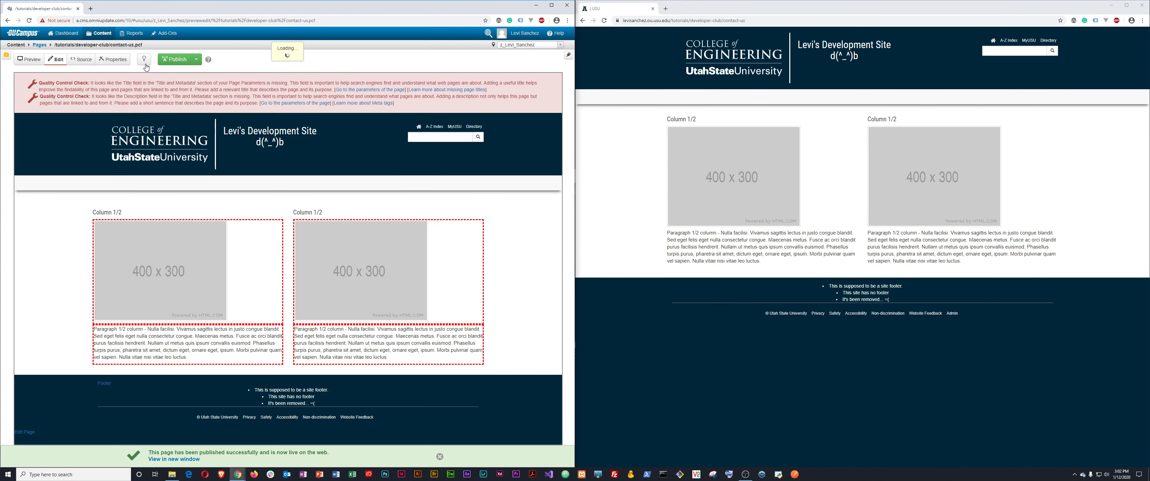
left_click(107, 60)
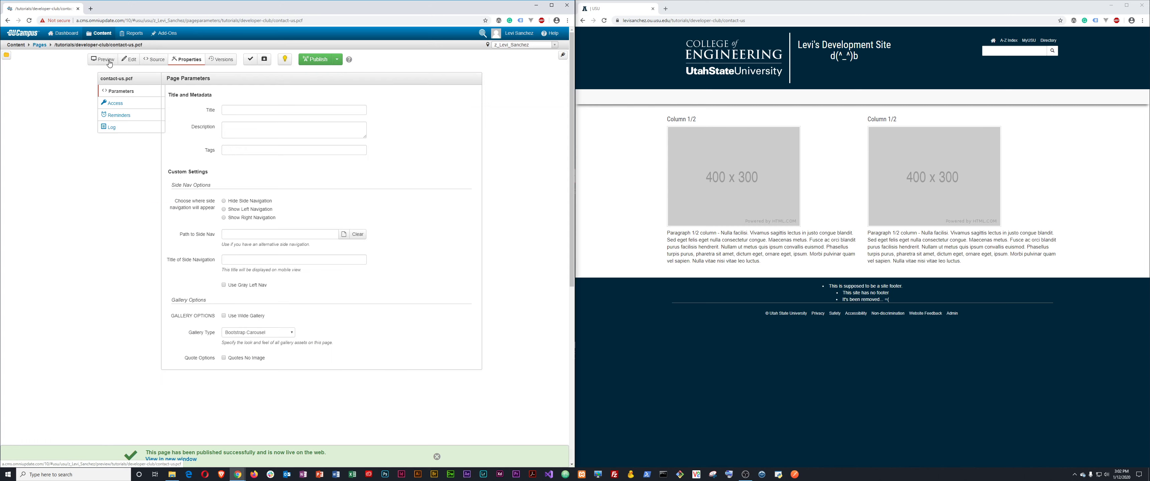
left_click(250, 240)
key("ctrl+v")
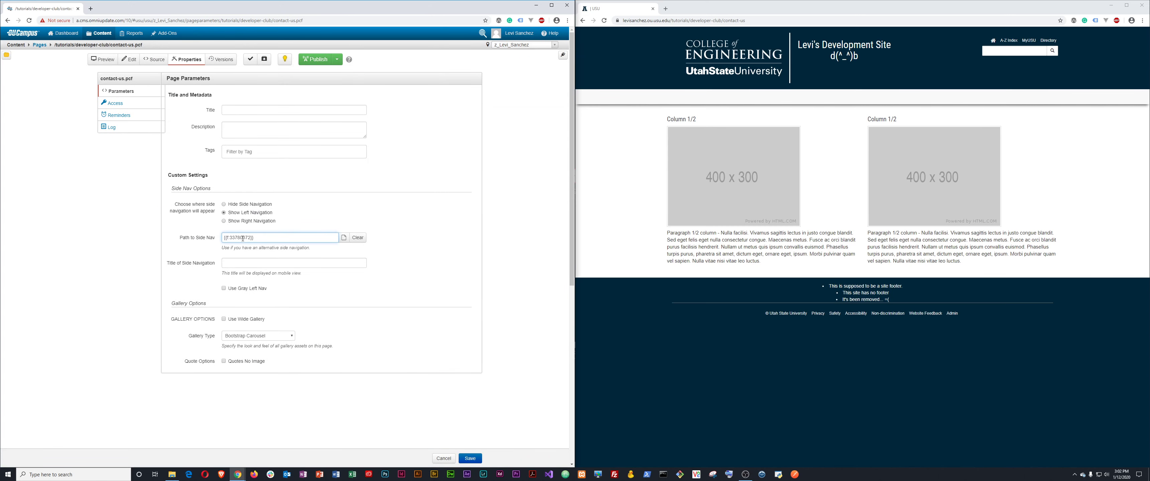
Step: Keep the pasted side nav path, leave the side navigation title blank and save the contact-us page's parameters
triple_click(236, 238)
left_click(271, 261)
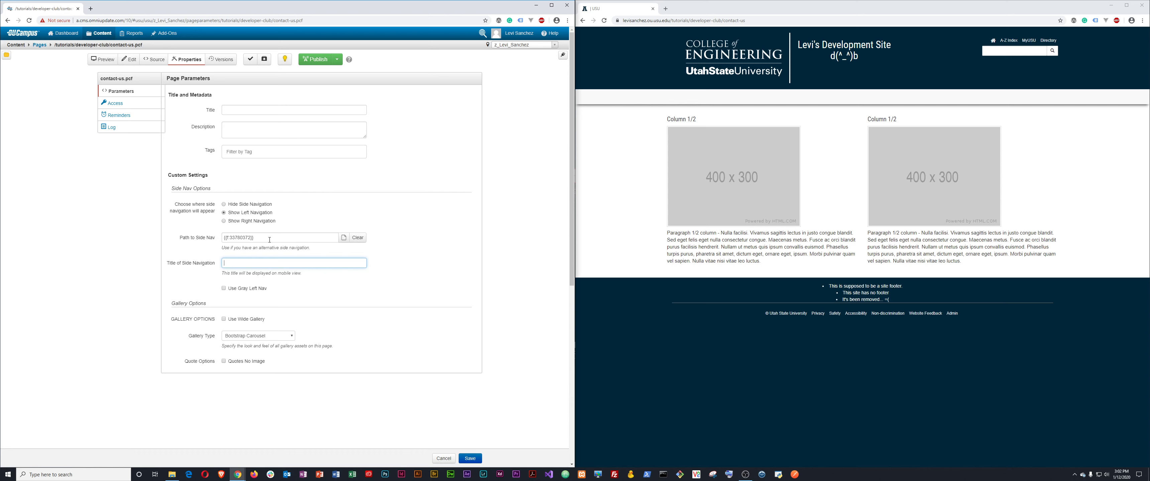
left_click(295, 238)
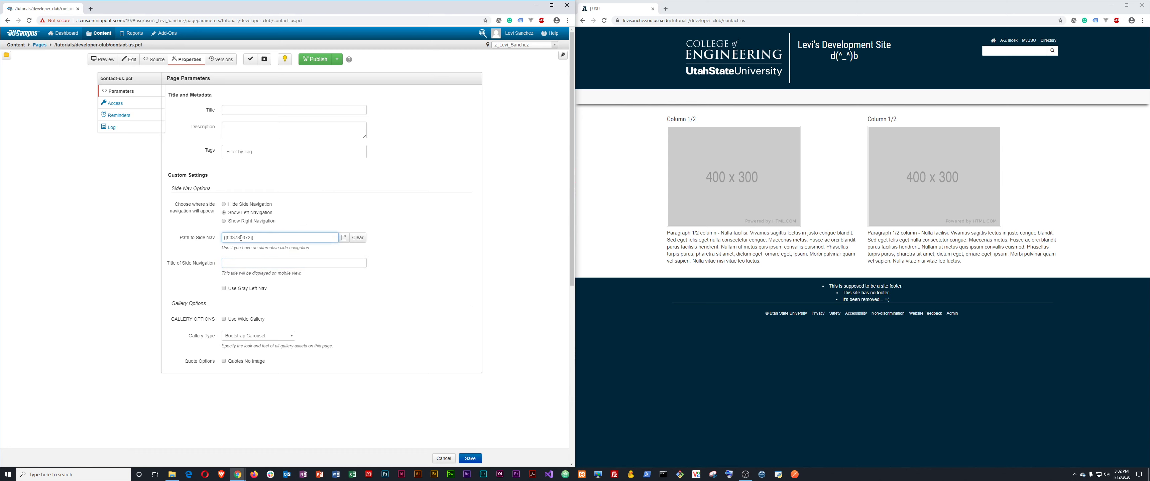
triple_click(240, 239)
left_click(343, 240)
left_click(361, 235)
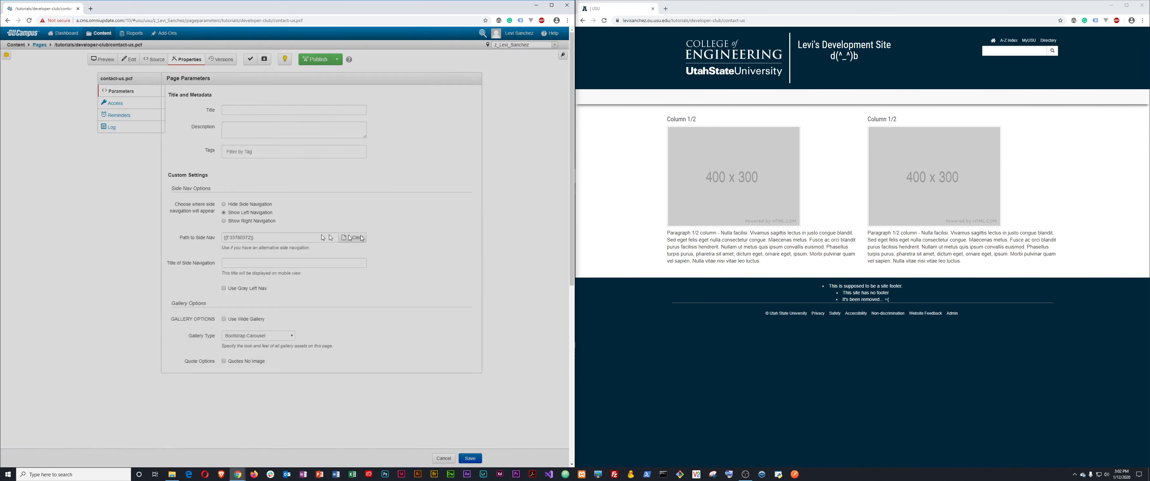
left_click(470, 459)
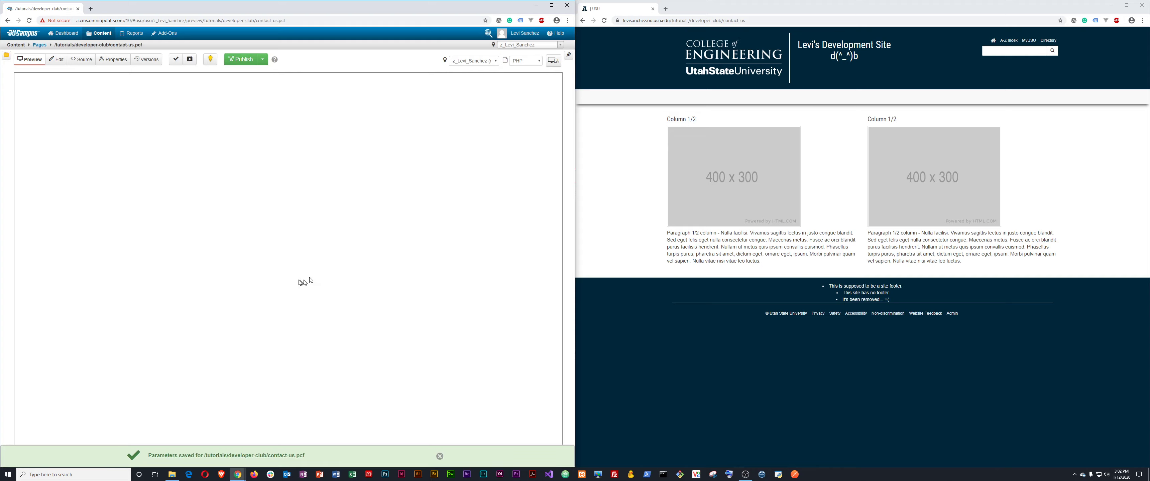
Step: Publish contact-us.pcf without a version description and reload the live contact-us page
left_click(240, 59)
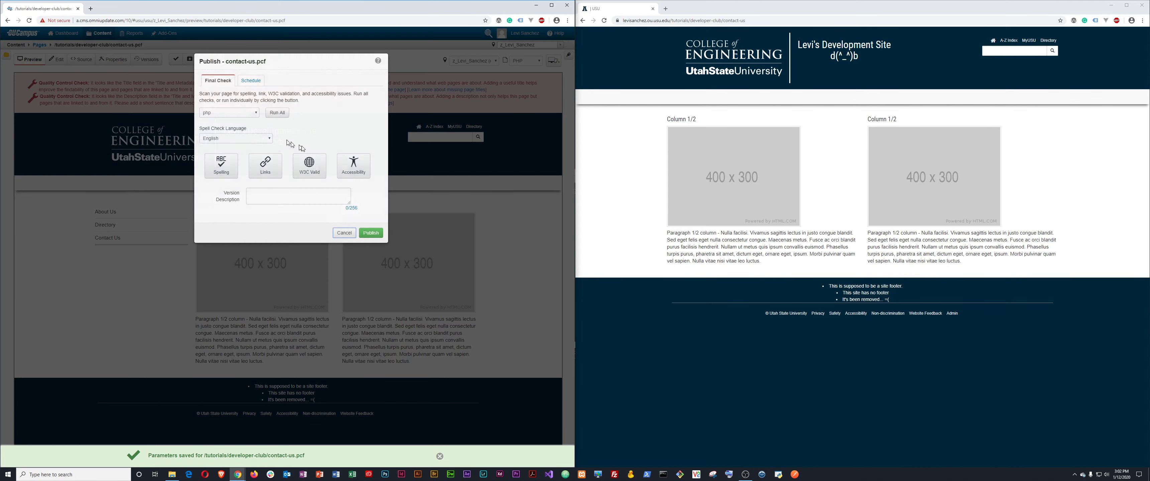
left_click(367, 234)
left_click(647, 218)
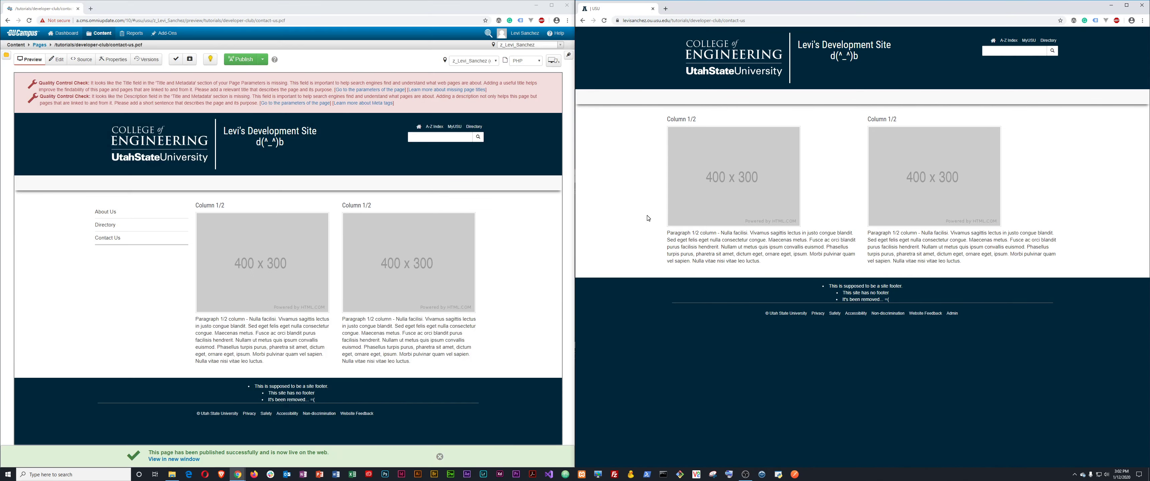
key("F5")
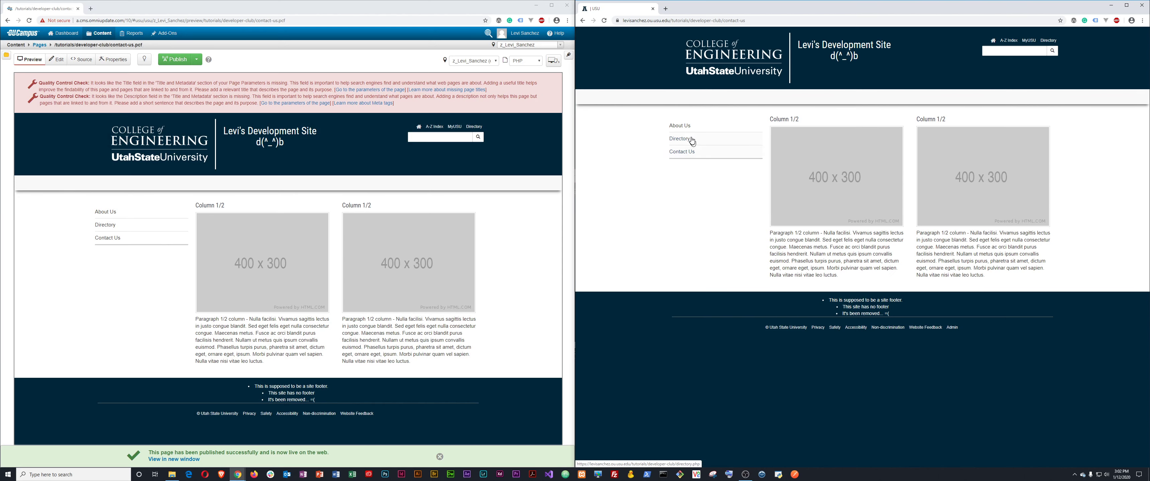
Step: Move between the live About Us, Contact Us and Directory pages through the side navigation to check every link
left_click(680, 128)
left_click(682, 152)
left_click(677, 128)
left_click(684, 139)
Step: Check out contact-us.pcf, set its side navigation to Show Right Navigation and save the page parameters
left_click(144, 60)
left_click(113, 60)
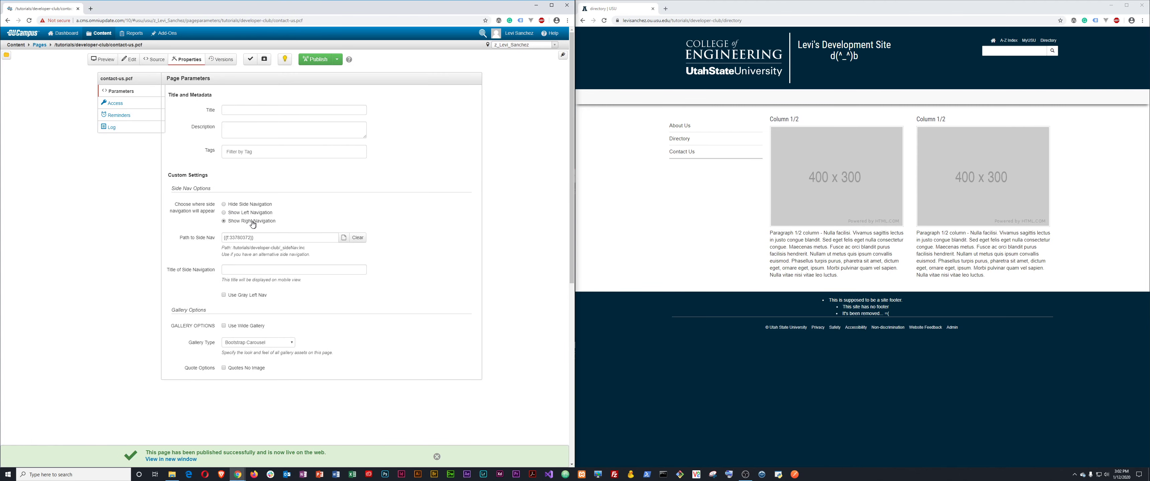
left_click(436, 456)
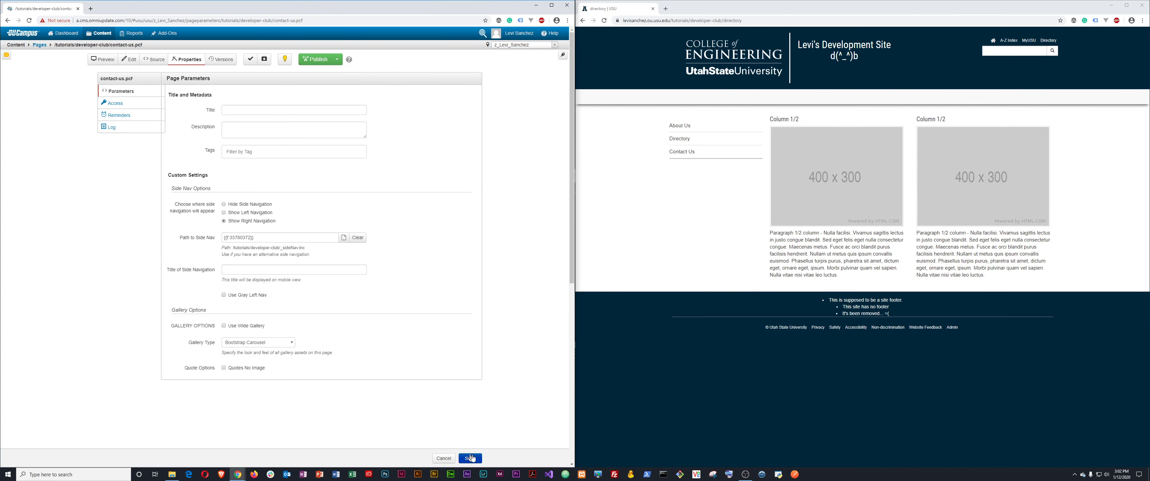
left_click(474, 456)
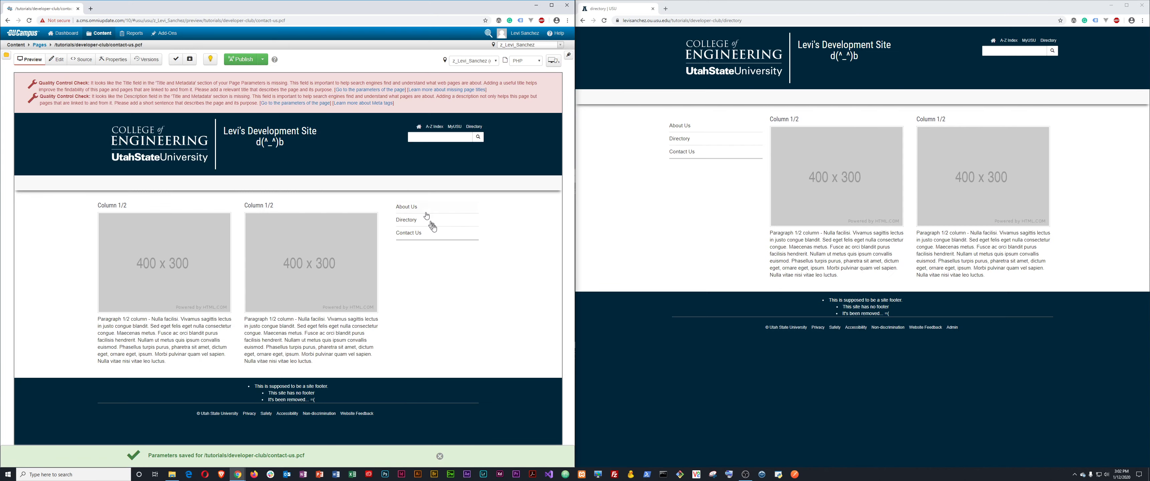
Step: Publish contact-us.pcf without a version description and check the live Contact Us page and its About Us link
left_click(241, 59)
left_click(369, 233)
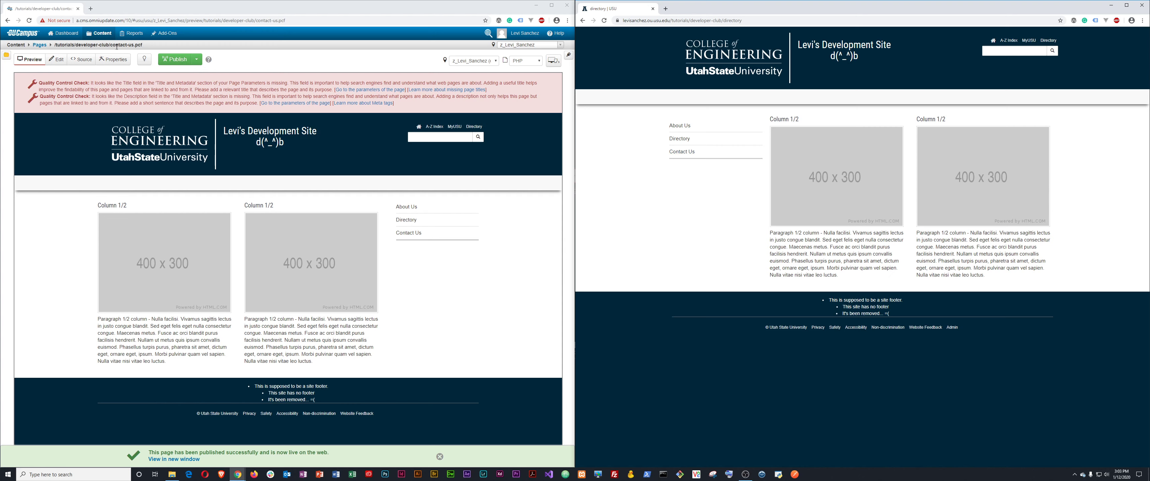
left_click(684, 152)
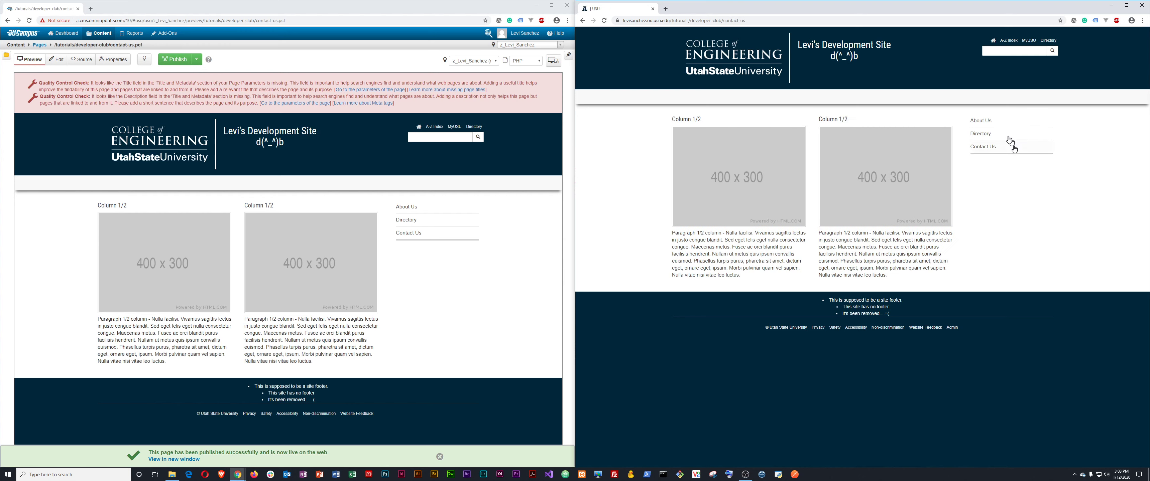
left_click(991, 135)
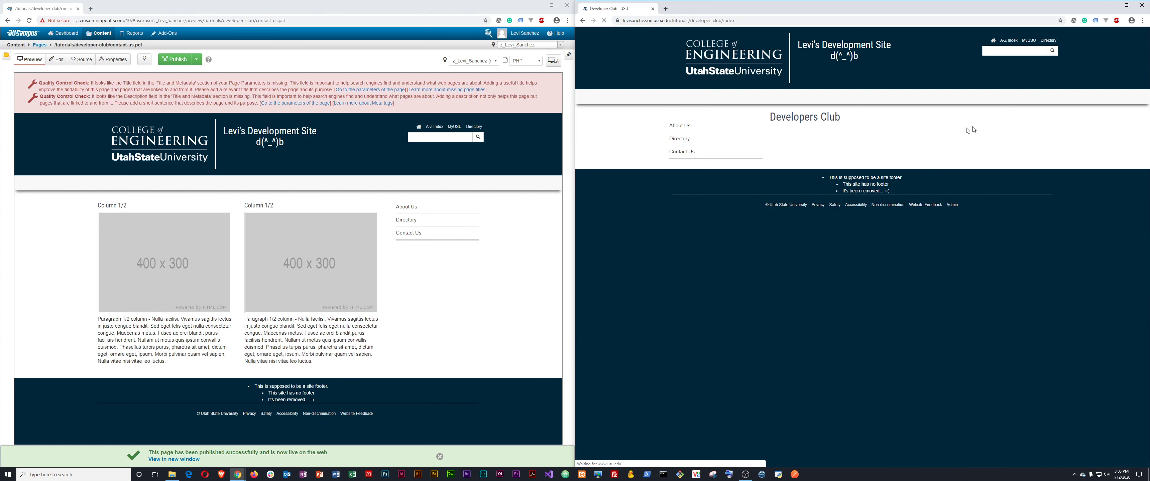
Step: Check out index.pcf in the developer-club folder, enable Use Gray Left Nav in its parameters and save
left_click(39, 45)
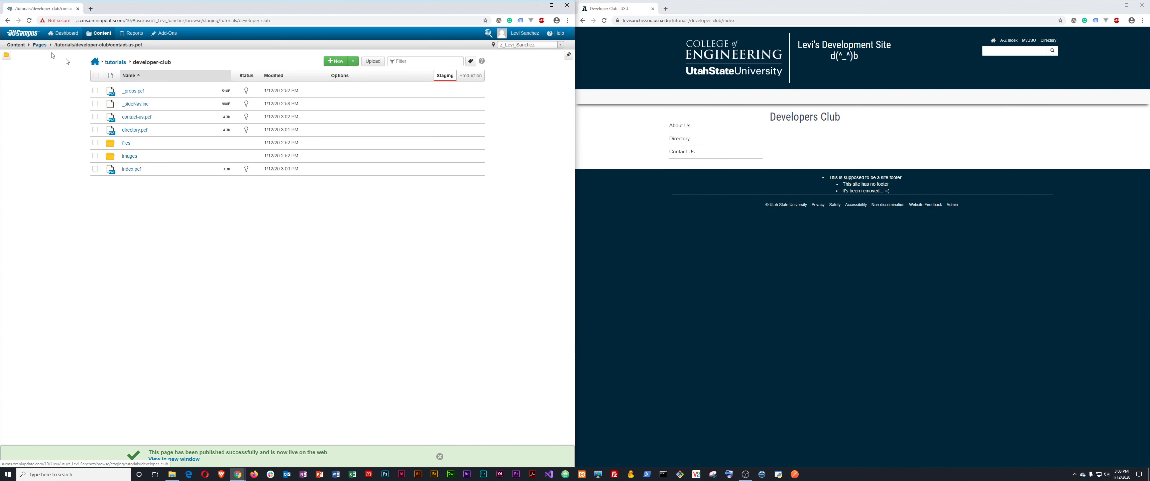
left_click(132, 169)
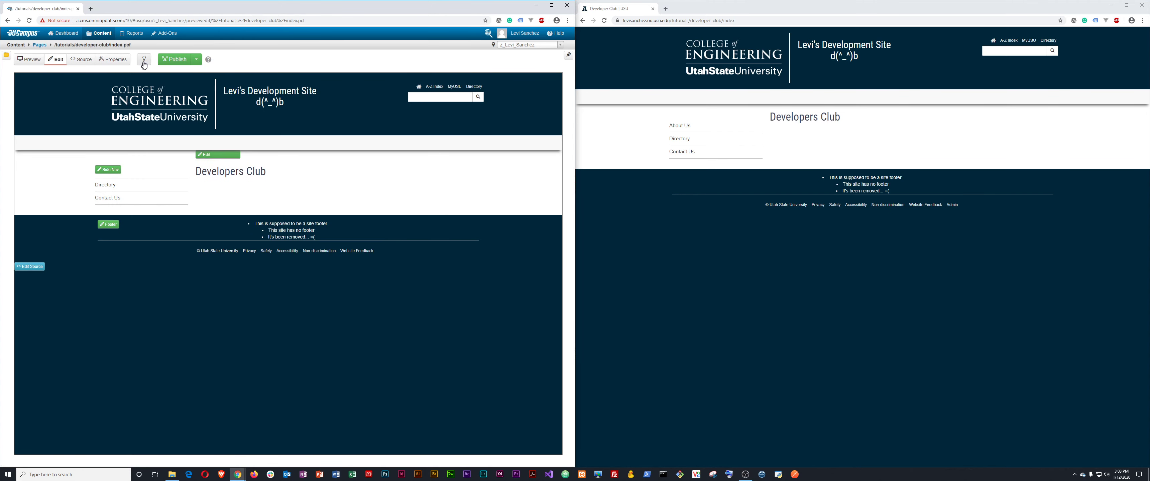
left_click(145, 63)
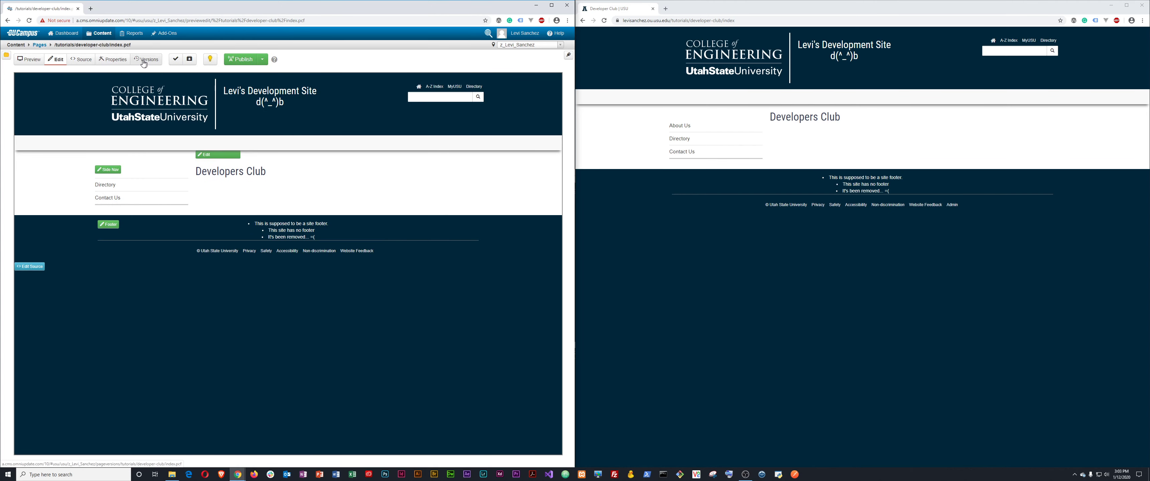
left_click(111, 62)
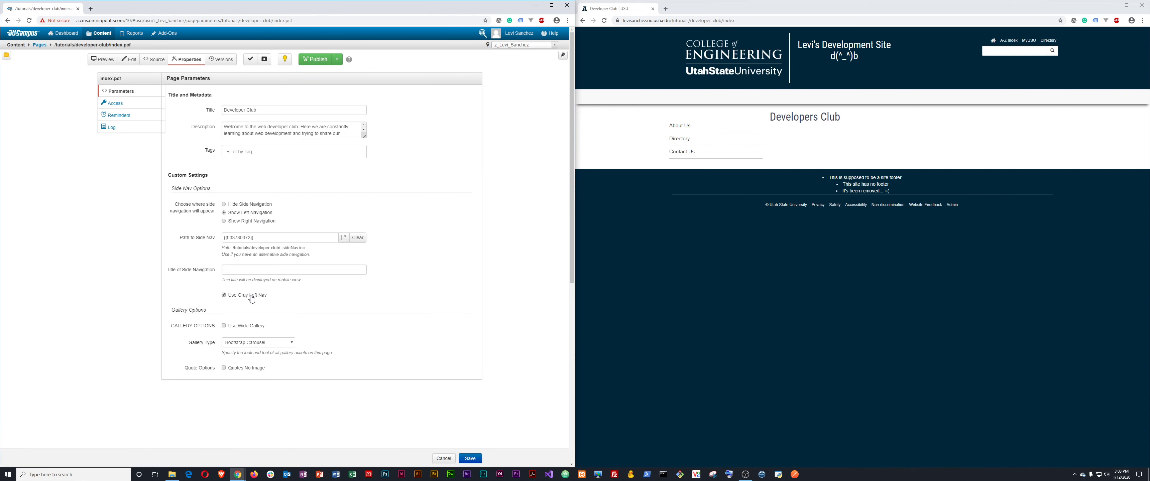
left_click(470, 459)
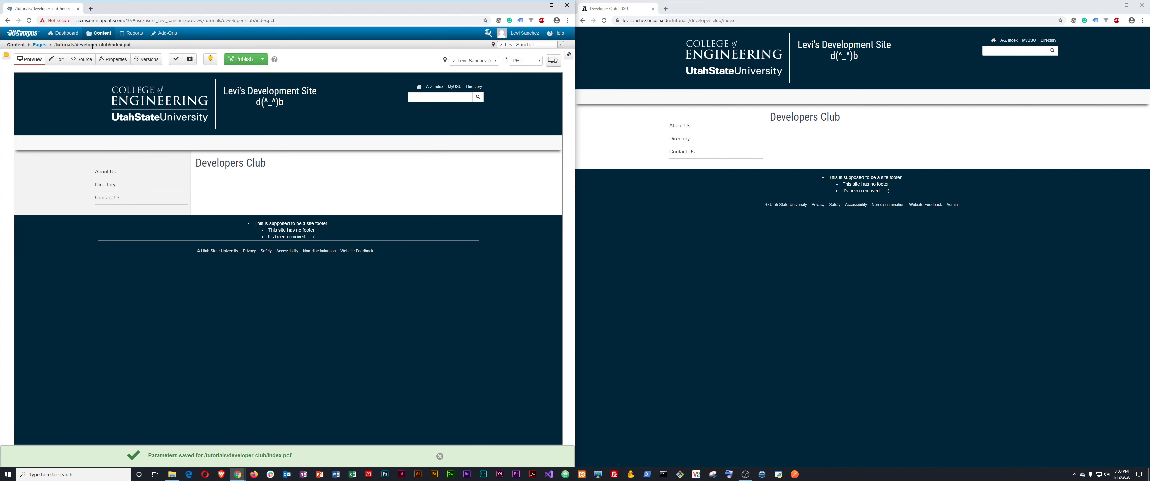
Step: Set index.pcf to Show Right Navigation, turn off Use Gray Left Nav and save the parameters
left_click(114, 60)
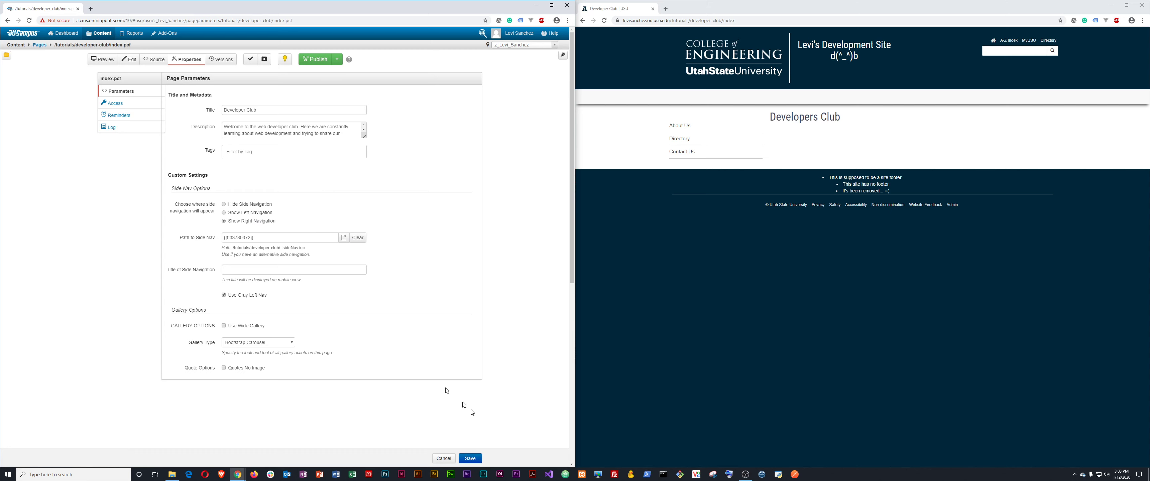
left_click(471, 458)
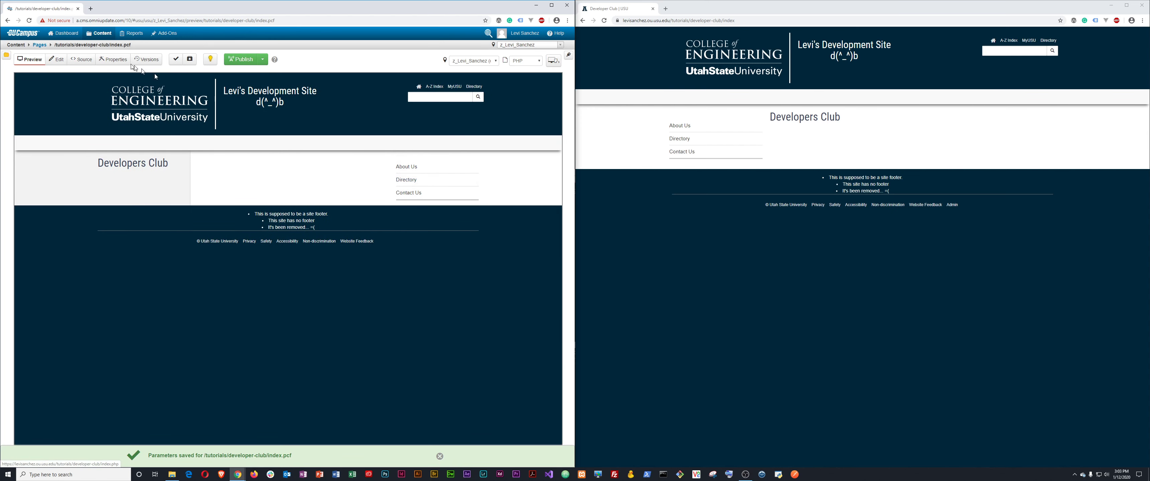
left_click(113, 59)
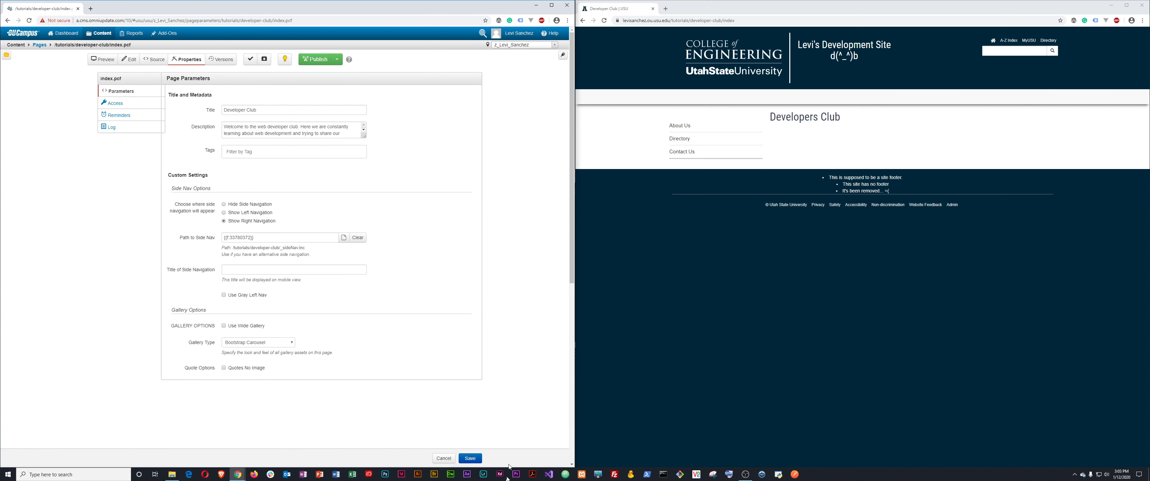
left_click(470, 459)
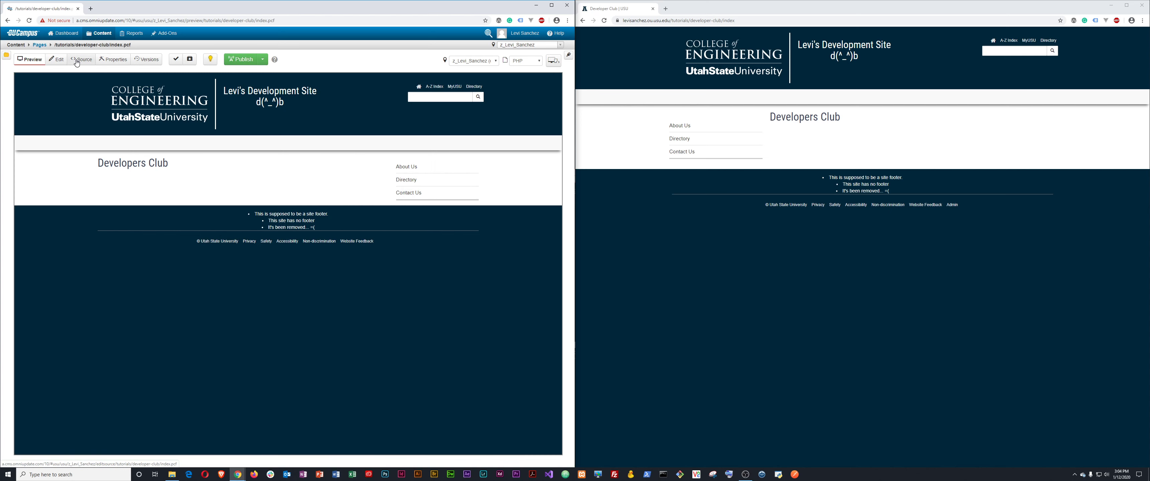
Step: Open a copy of the live Developer Club index page in a second browser tab
left_click(797, 156)
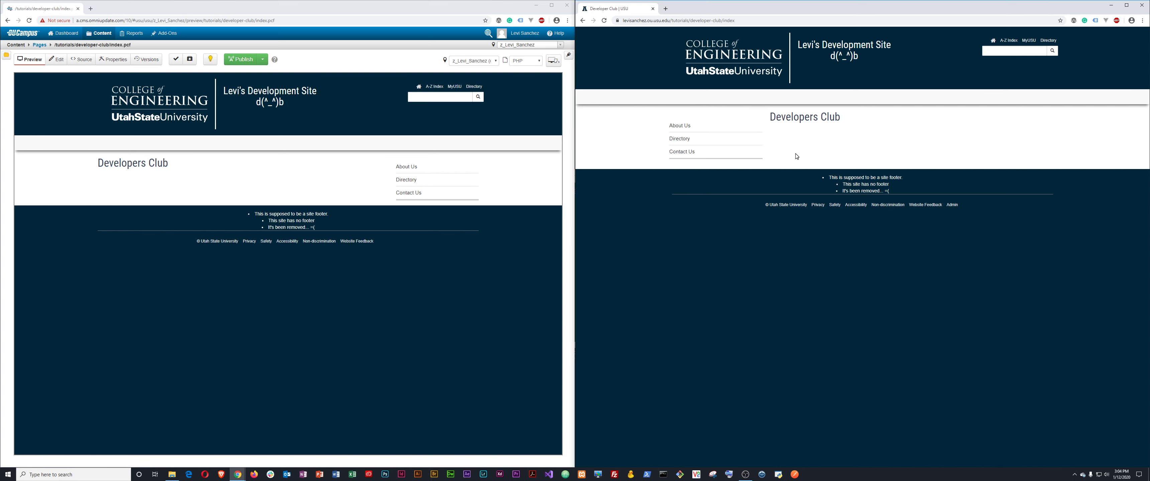
key("ctrl+l")
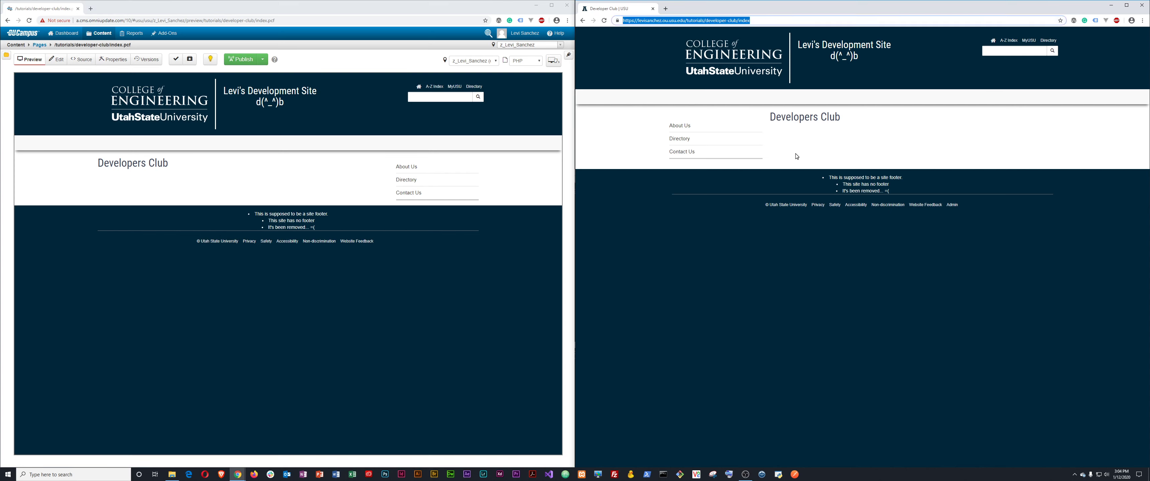
key("ctrl+c")
key("ctrl+t")
key("ctrl+v")
key("Return")
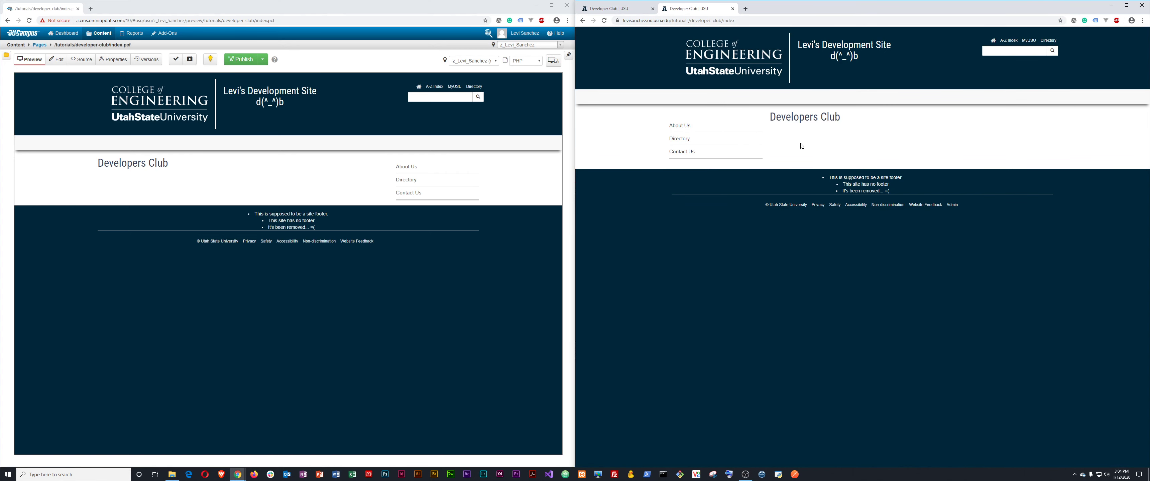
Step: Emulate an iPhone X with the browser developer tools on the live index page, shrinking the console for more preview space
key("ctrl+shift+j")
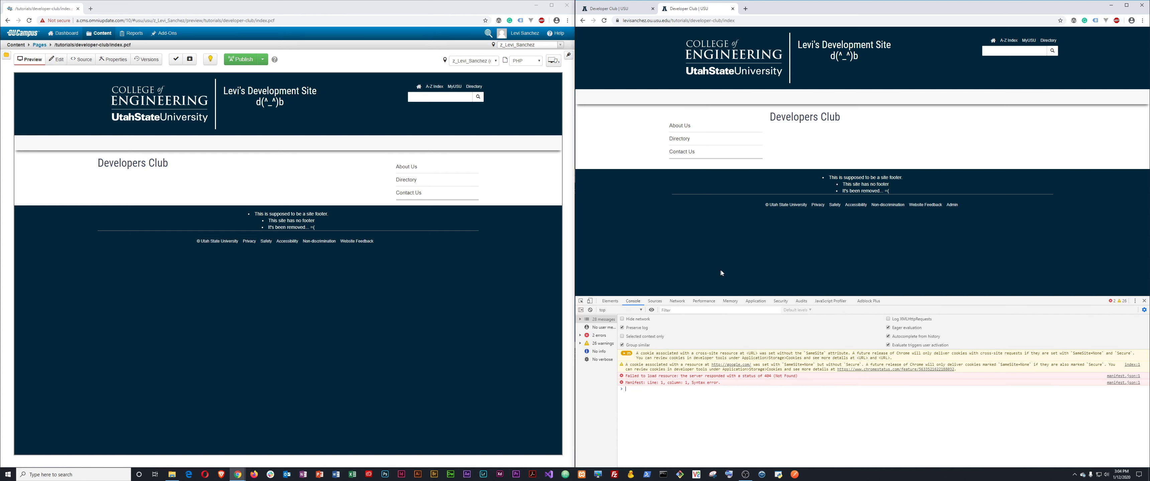
left_click(590, 302)
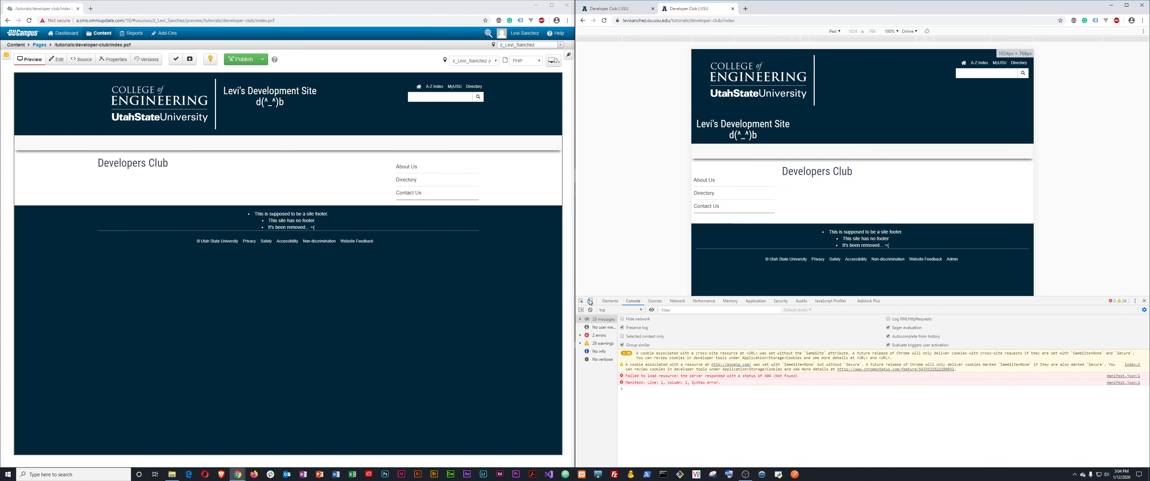
left_click(866, 39)
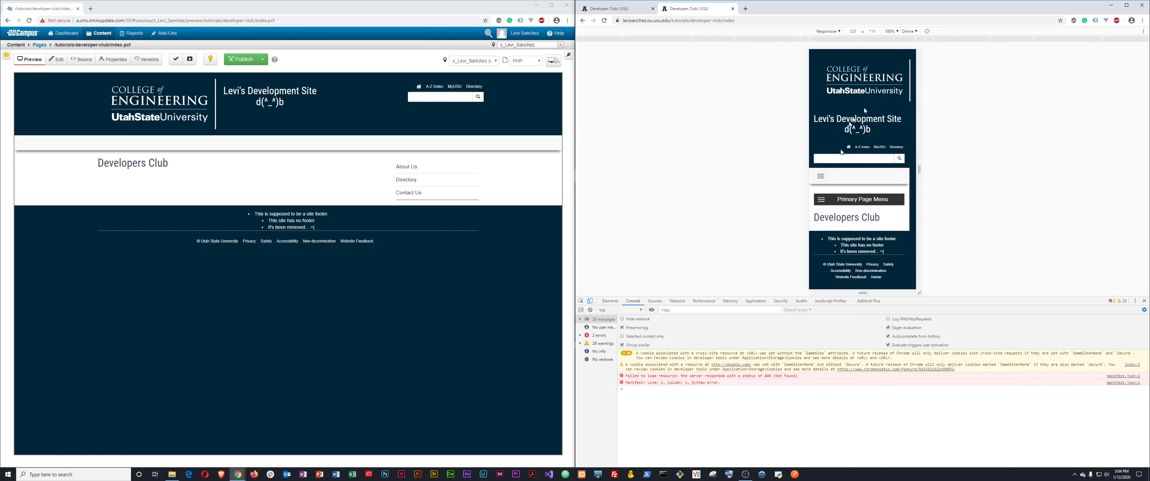
left_click_drag(1052, 306, 1048, 452)
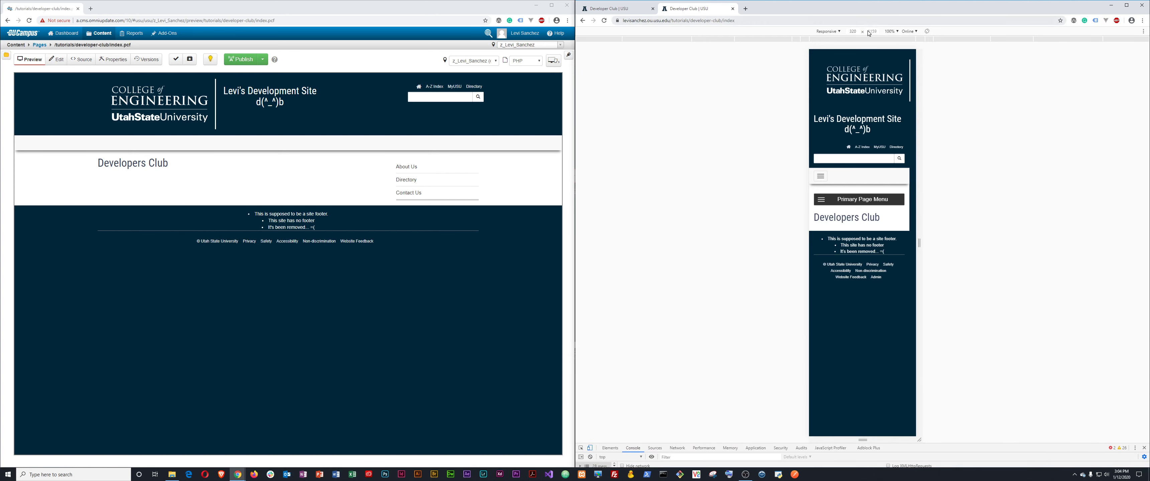
left_click(838, 32)
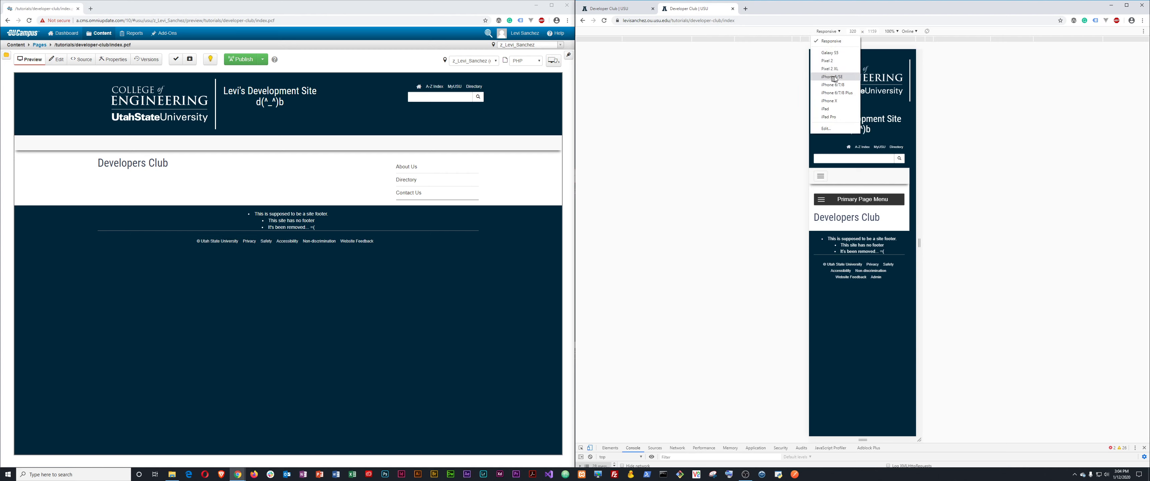
left_click(833, 102)
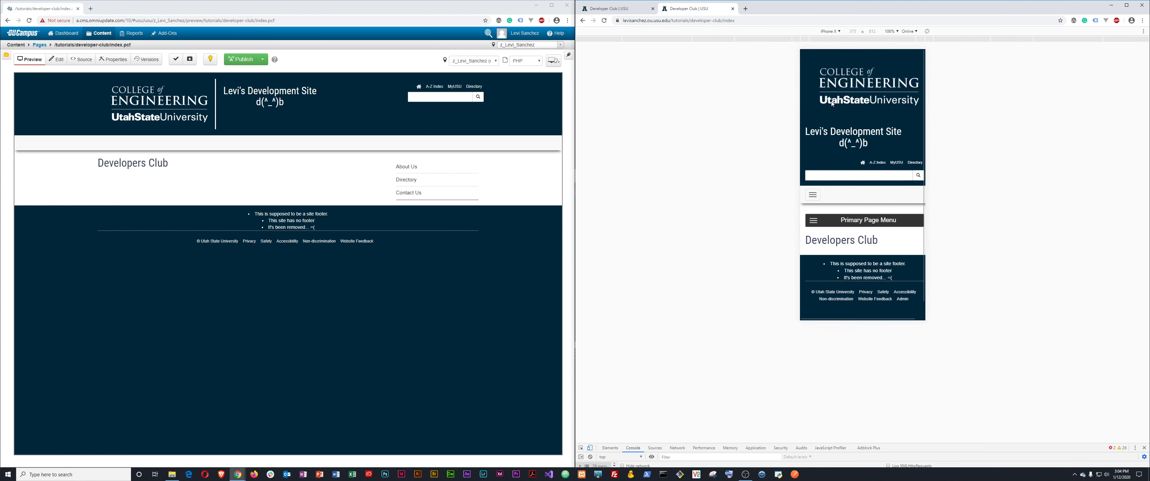
left_click(830, 31)
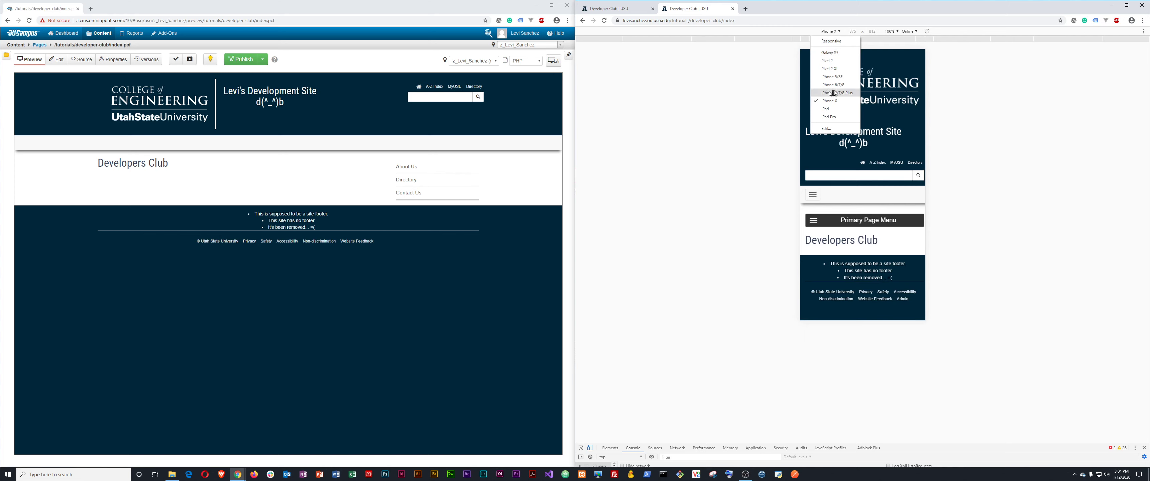
left_click(740, 92)
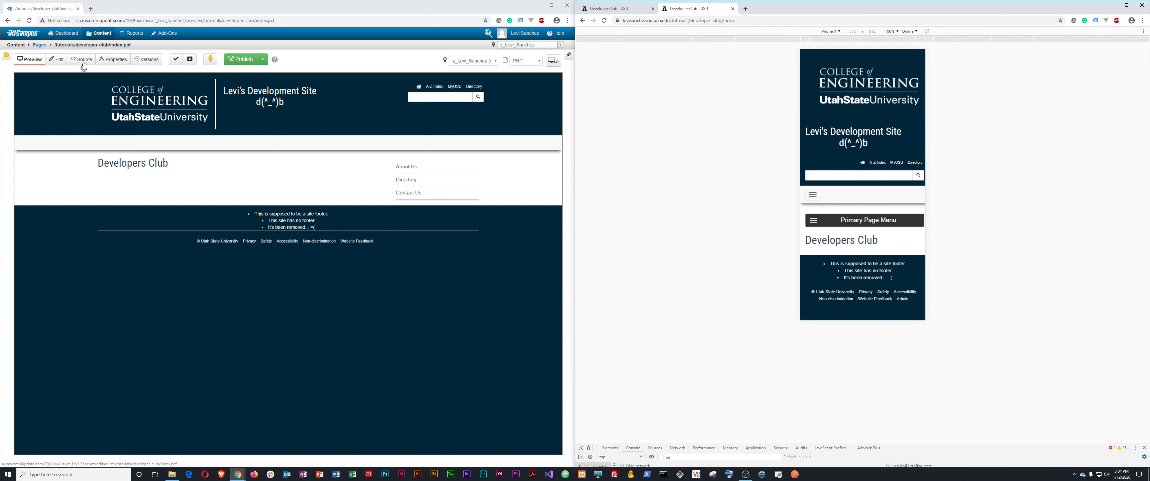
Step: Set the Title of Side Navigation to "Developer Club" in index.pcf's parameters and save
left_click(115, 62)
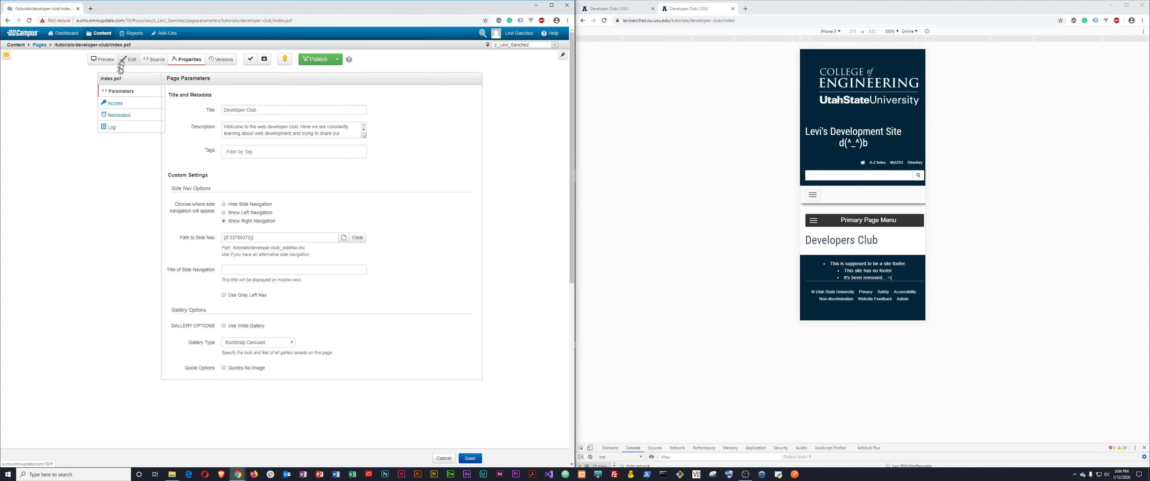
left_click(233, 269)
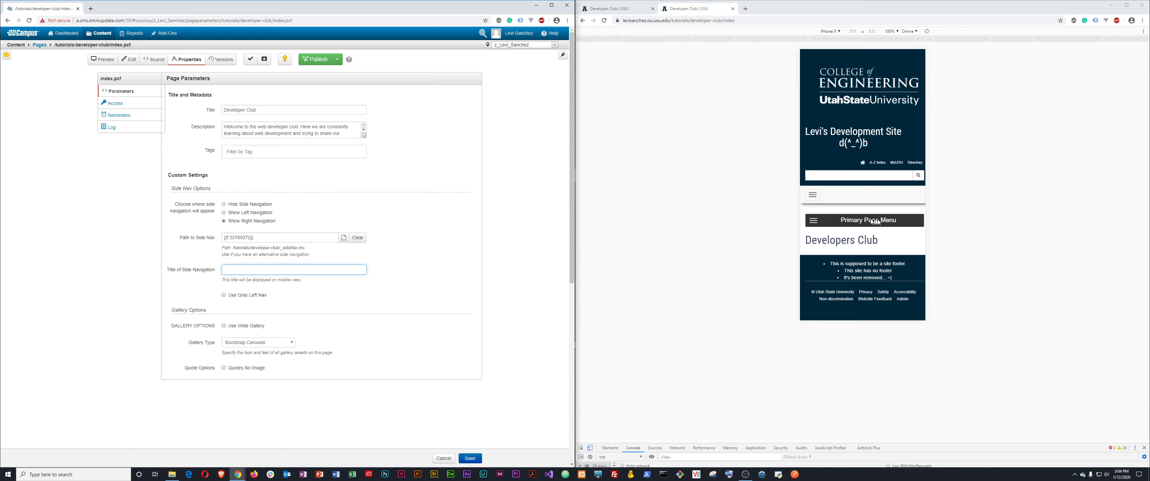
triple_click(255, 270)
left_click(255, 269)
left_click(469, 459)
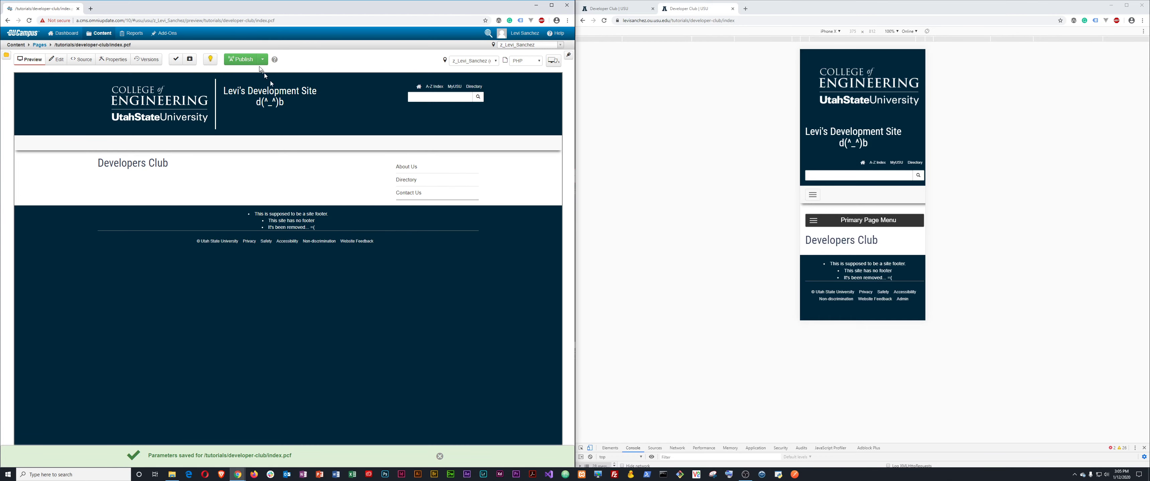
Step: Publish index.pcf without a version description and reload the live index page in the mobile preview
left_click(245, 61)
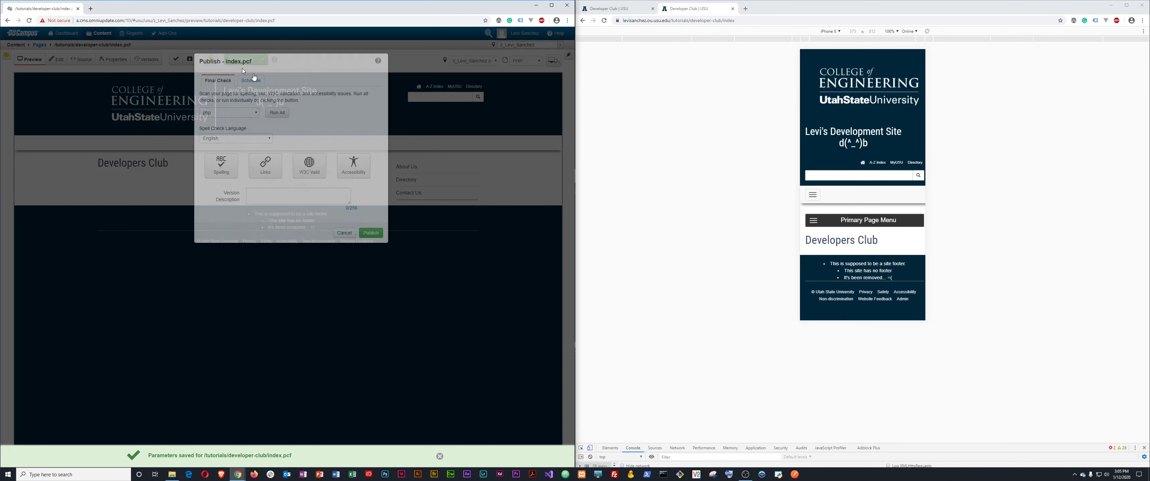
left_click(371, 233)
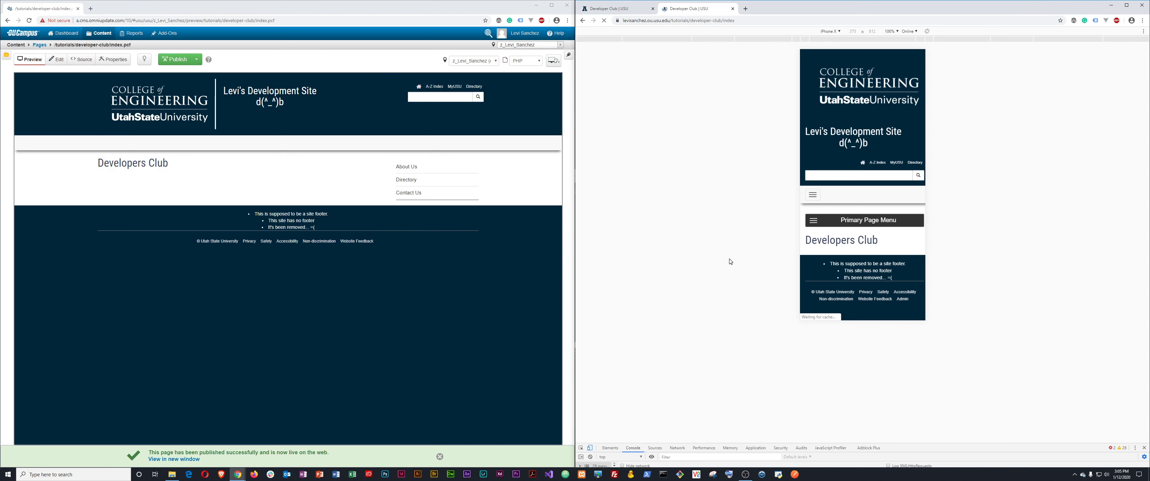
key("F5")
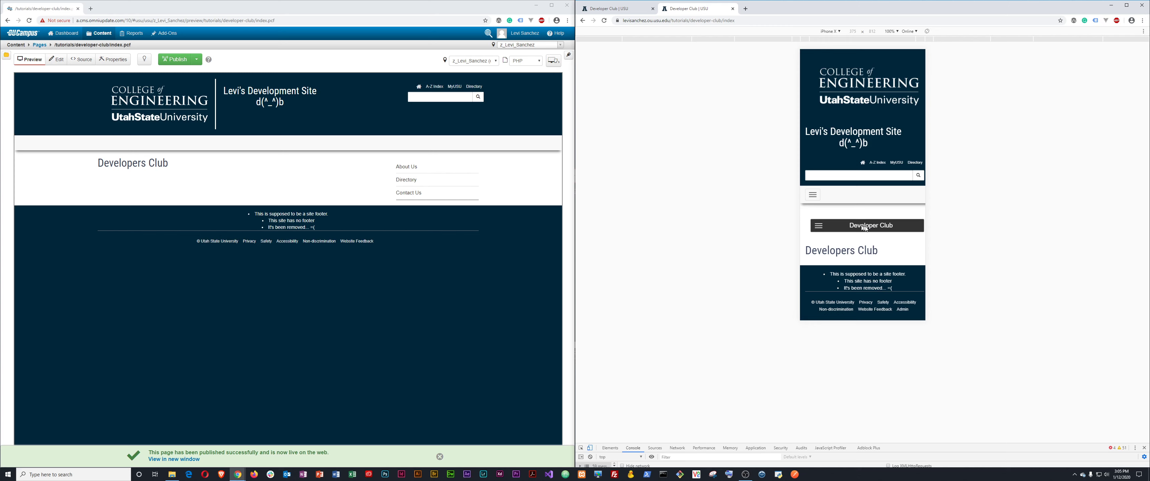
Step: Expand and collapse the Developer Club menu in the mobile preview to check its side navigation links
left_click(822, 229)
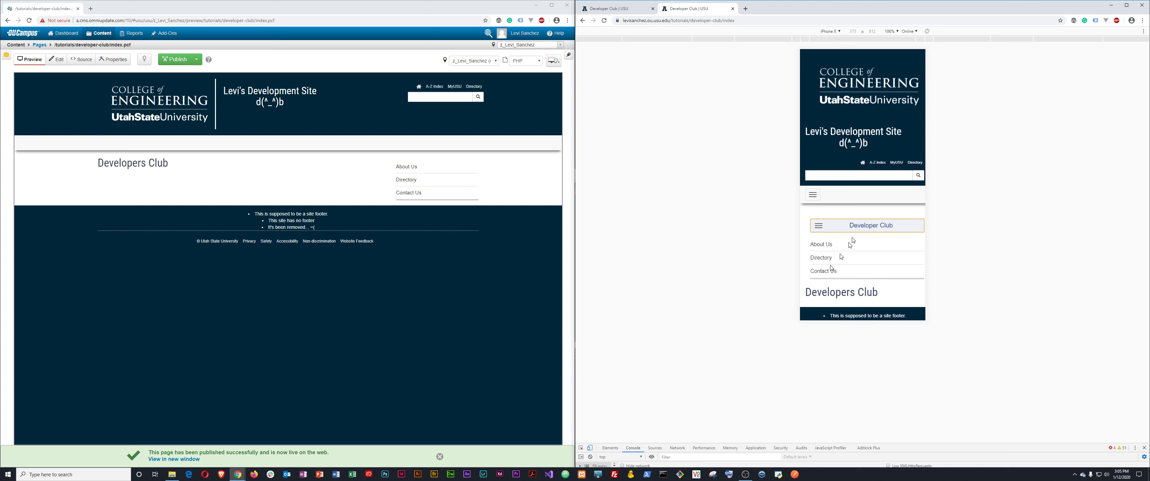
left_click(834, 231)
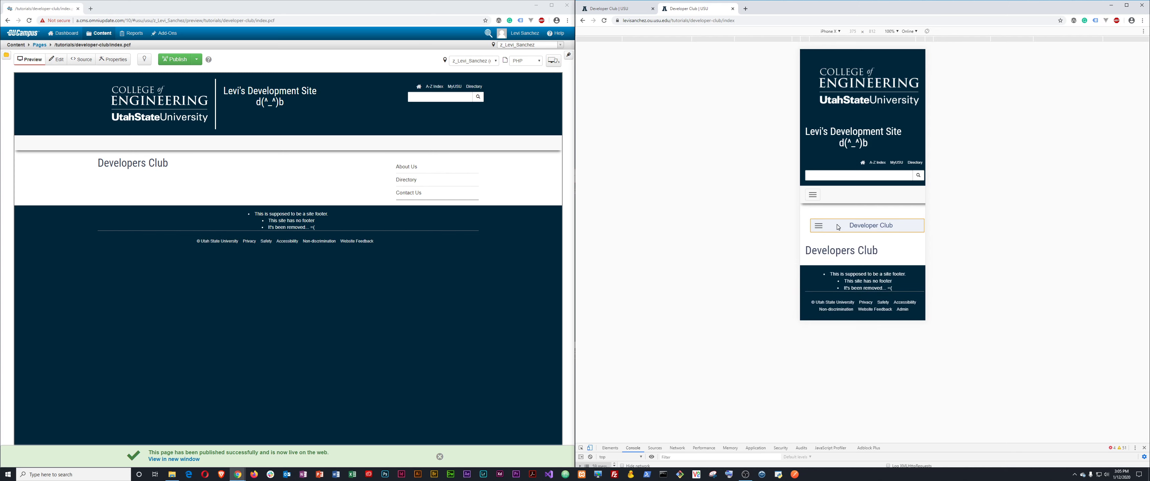
left_click(838, 227)
left_click(824, 259)
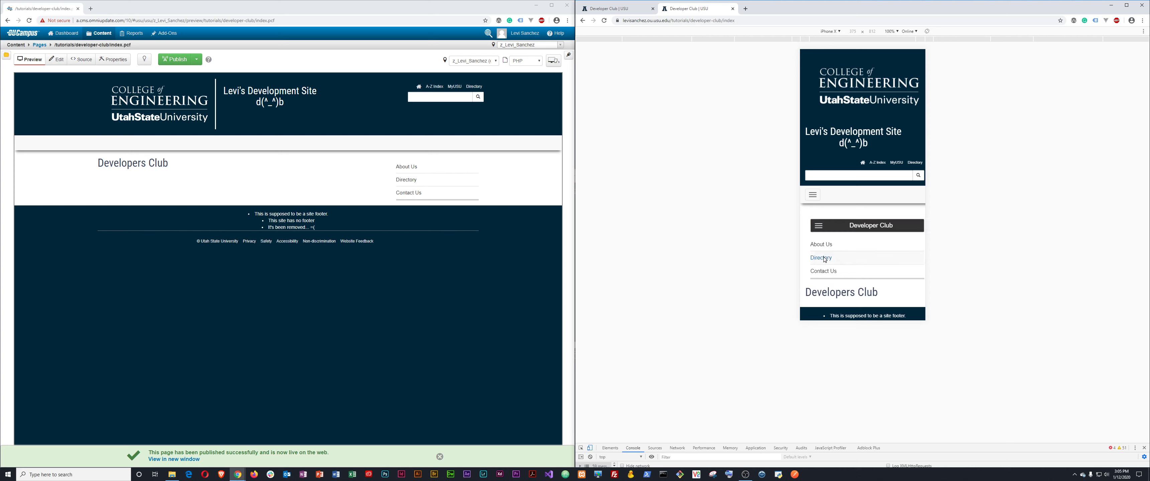
Step: Set the Title of Side Navigation to "Developer Club" in directory.pcf's parameters in the developer-club folder and save
scroll(857, 250, "down", 5)
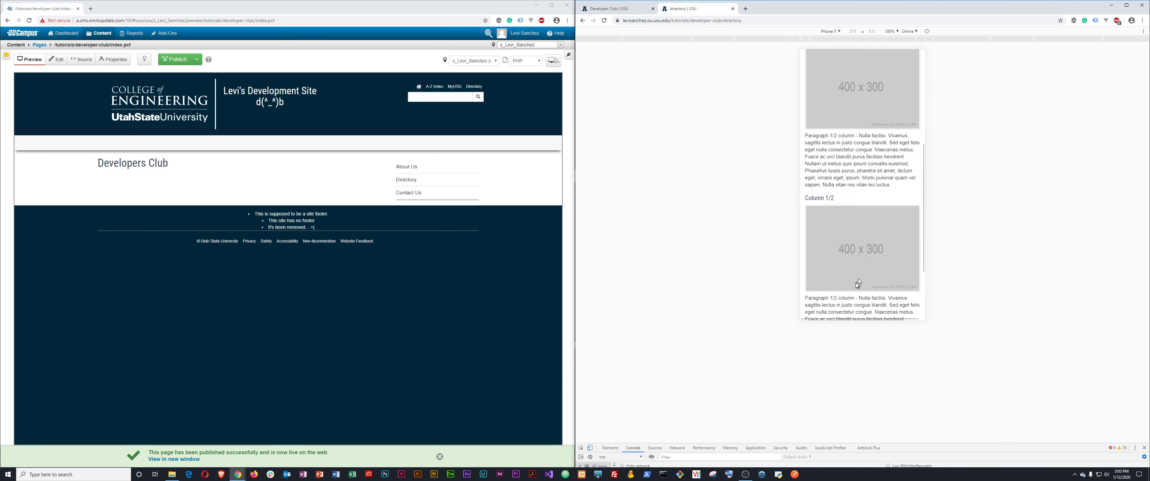
scroll(856, 250, "up", 5)
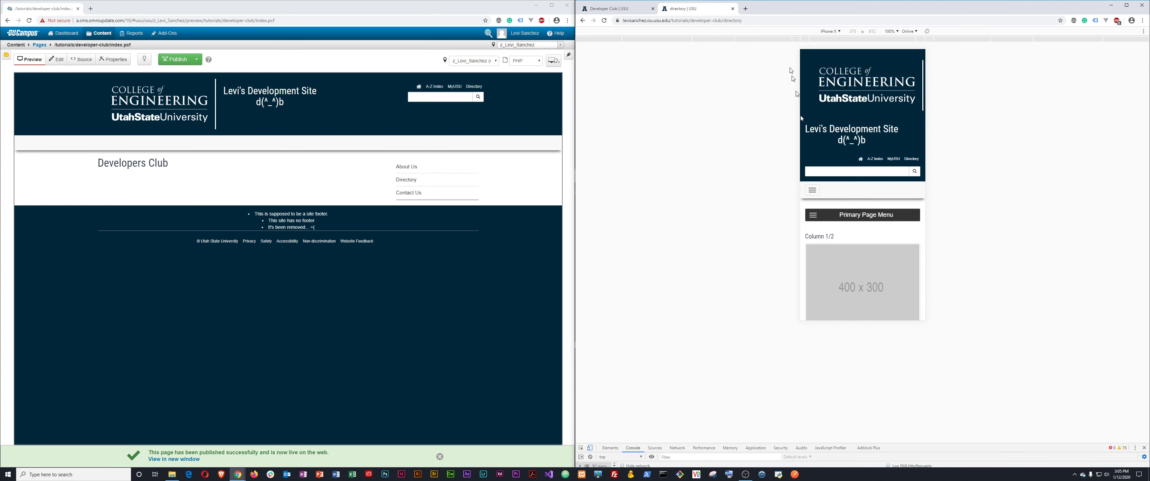
left_click(39, 45)
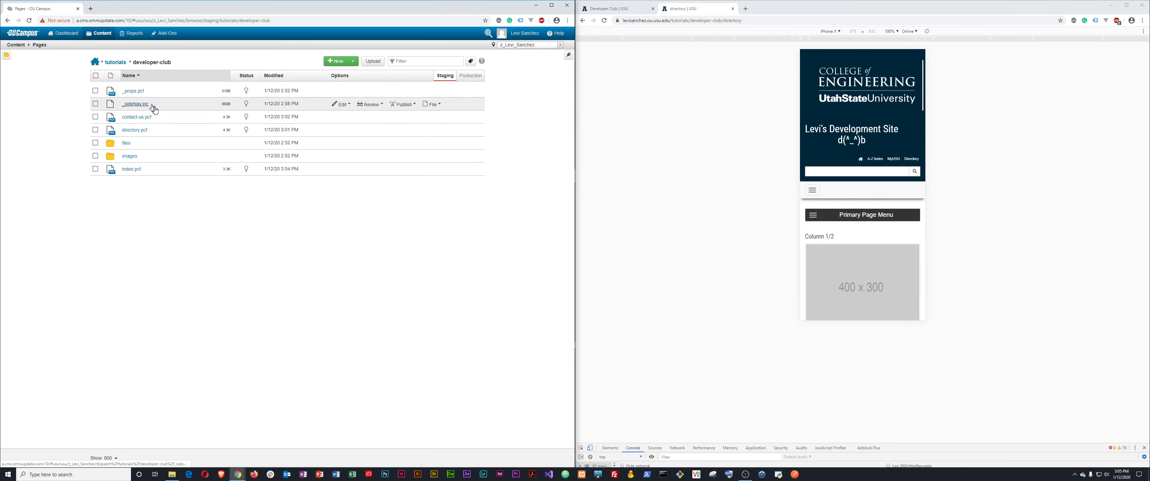
left_click(152, 141)
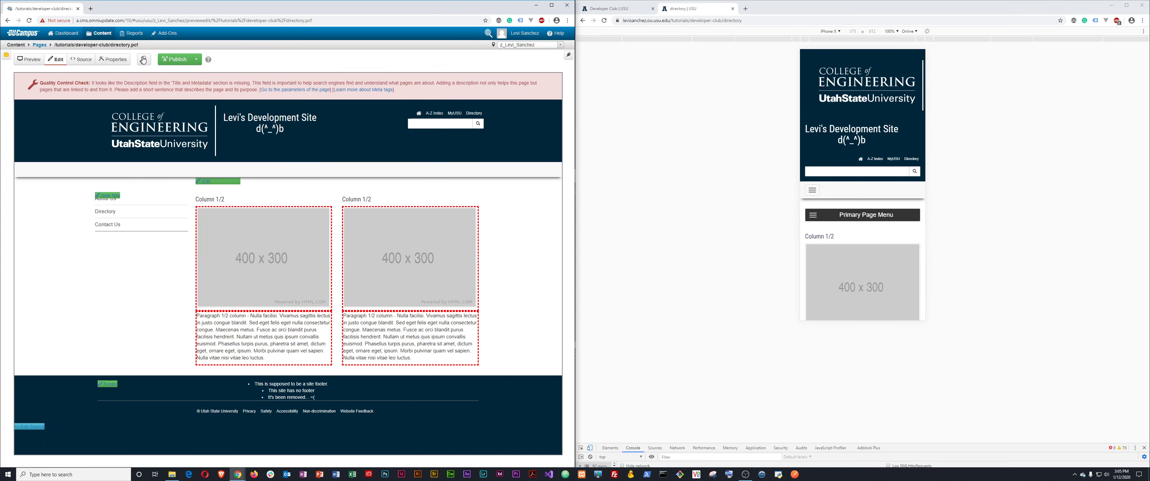
left_click(118, 58)
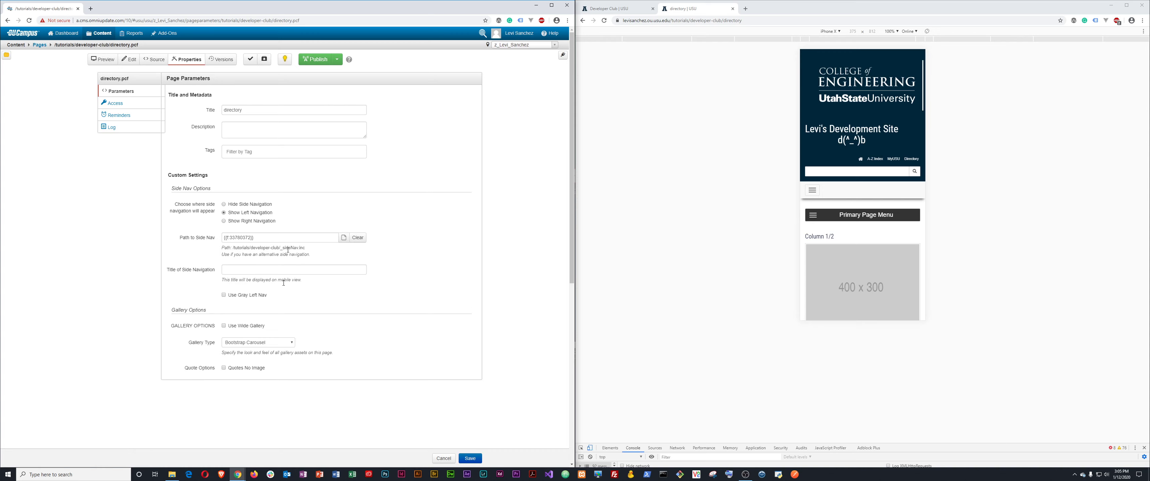
left_click(255, 270)
key("ctrl+v")
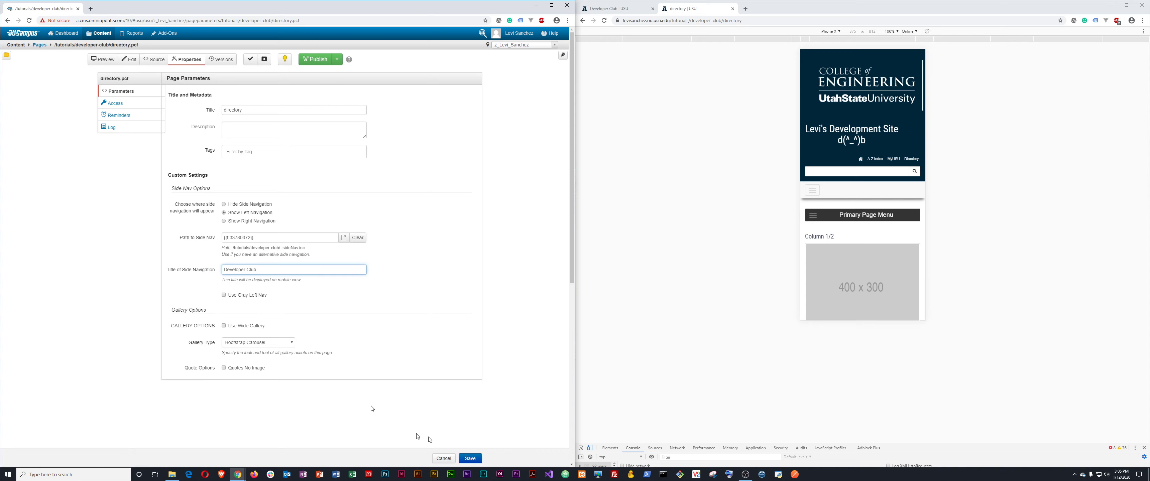
left_click(469, 459)
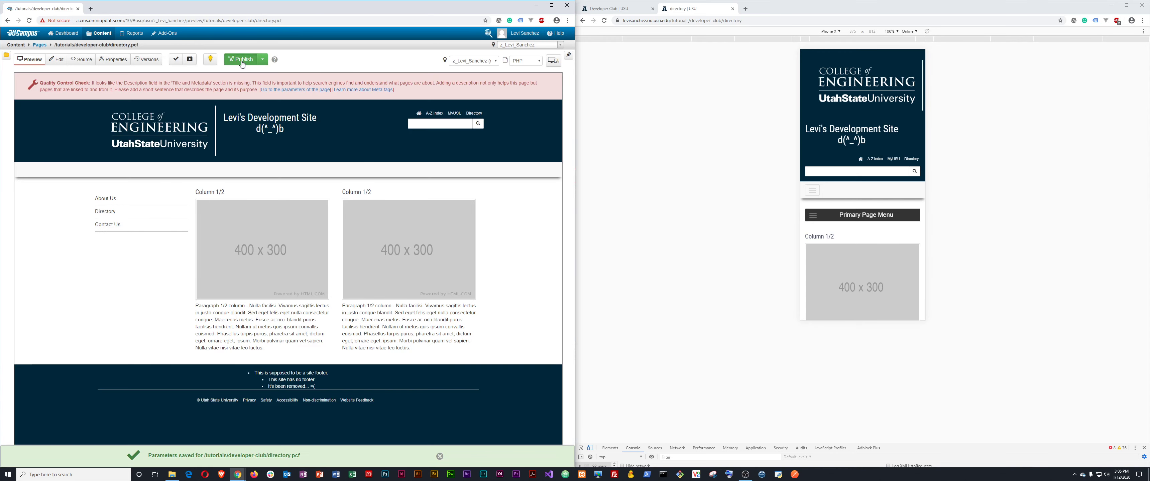
Step: Publish directory.pcf to the live site
left_click(242, 64)
left_click(371, 234)
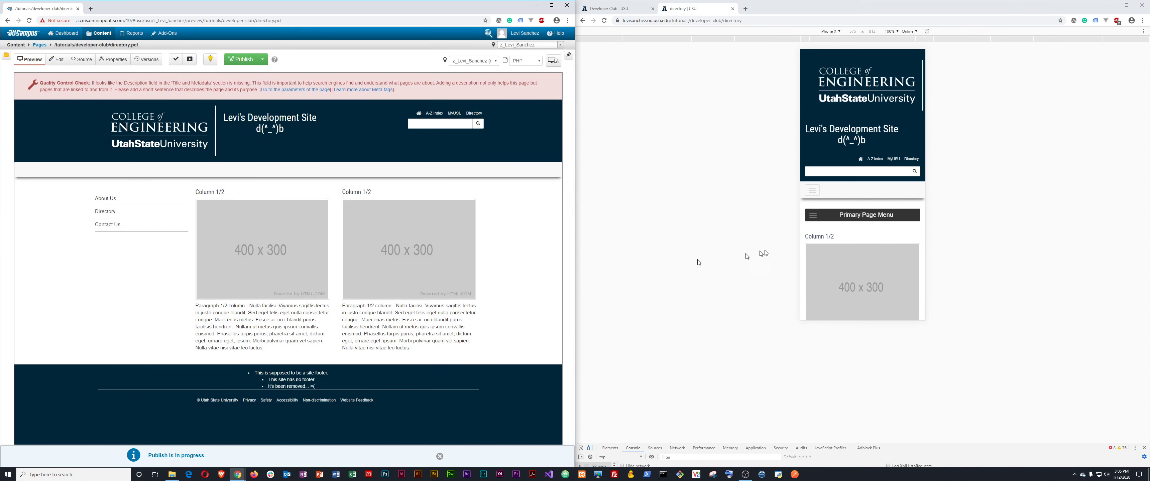
scroll(851, 270, "down", 6)
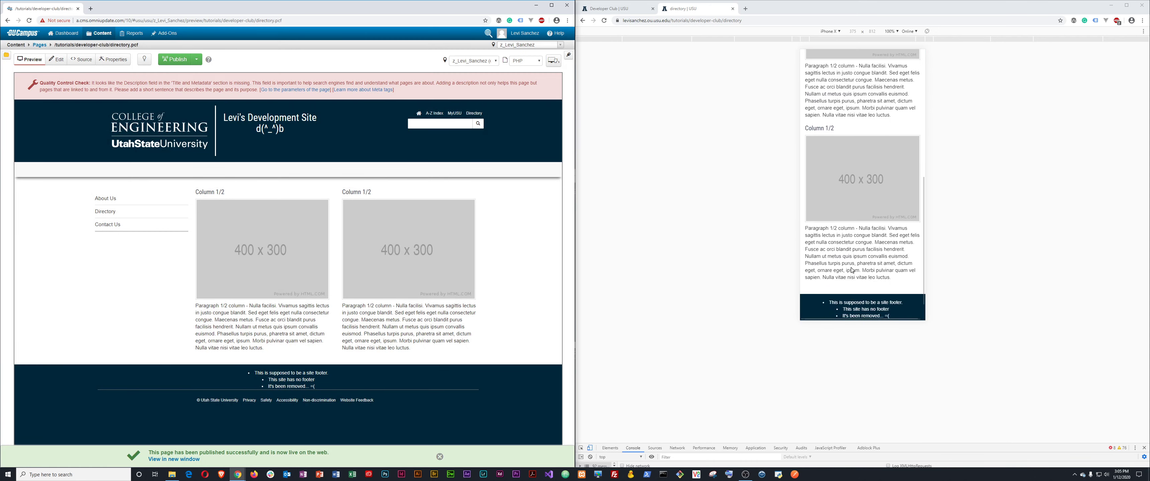
scroll(852, 270, "up", 4)
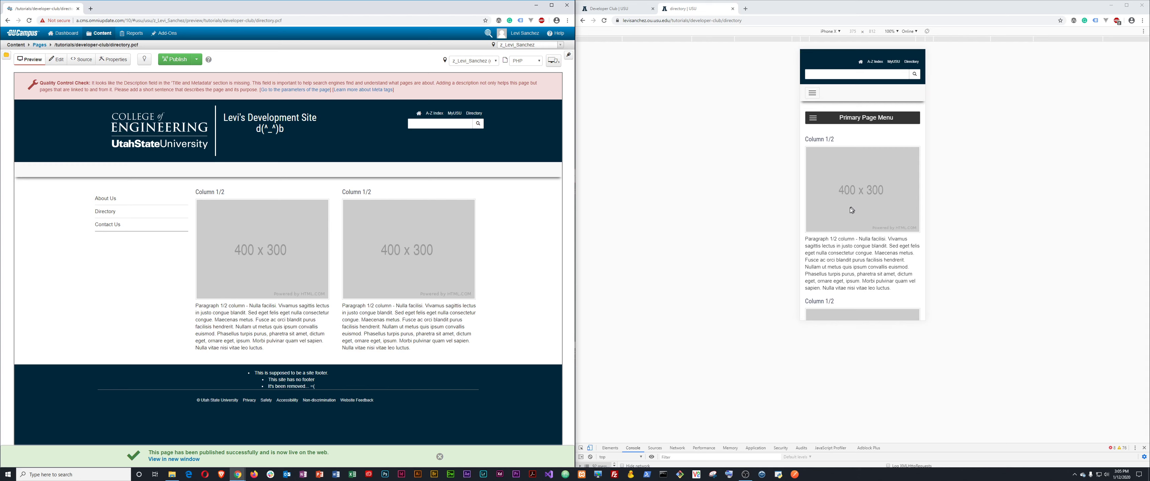
Step: Reload the live directory page in the mobile preview, then follow the About Us link in its expanded Developer Club menu
left_click(743, 178)
key("F5")
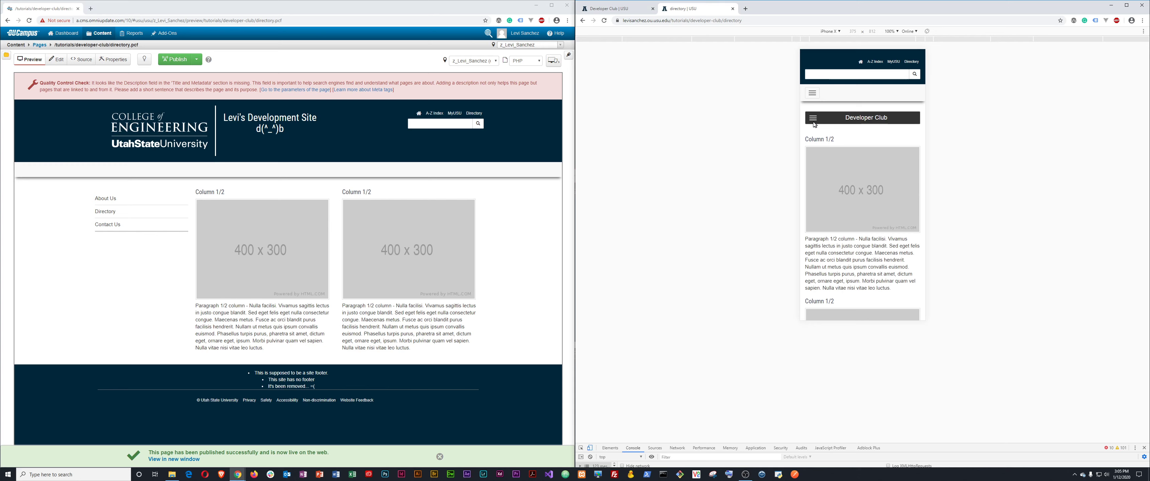
left_click(865, 122)
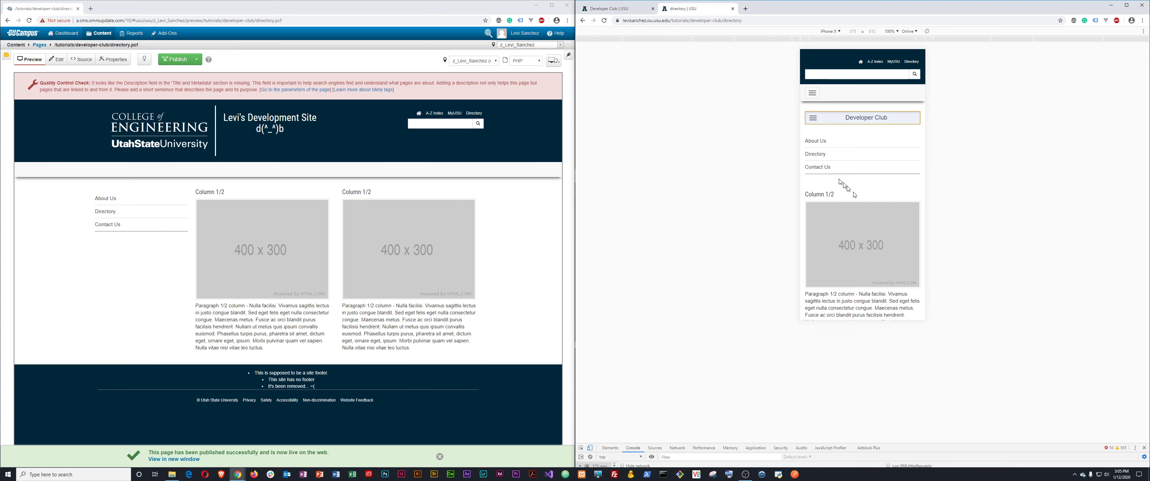
left_click(823, 142)
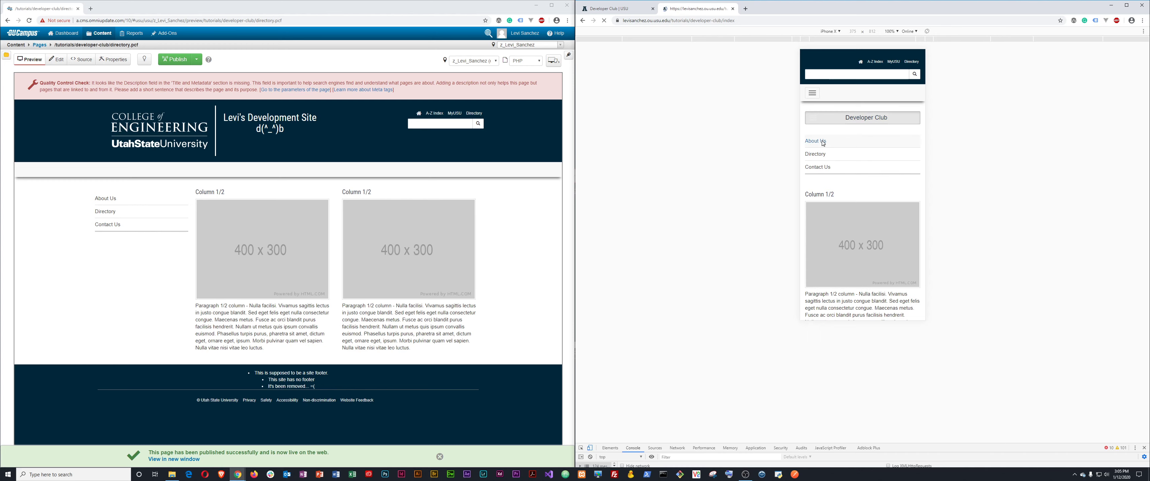